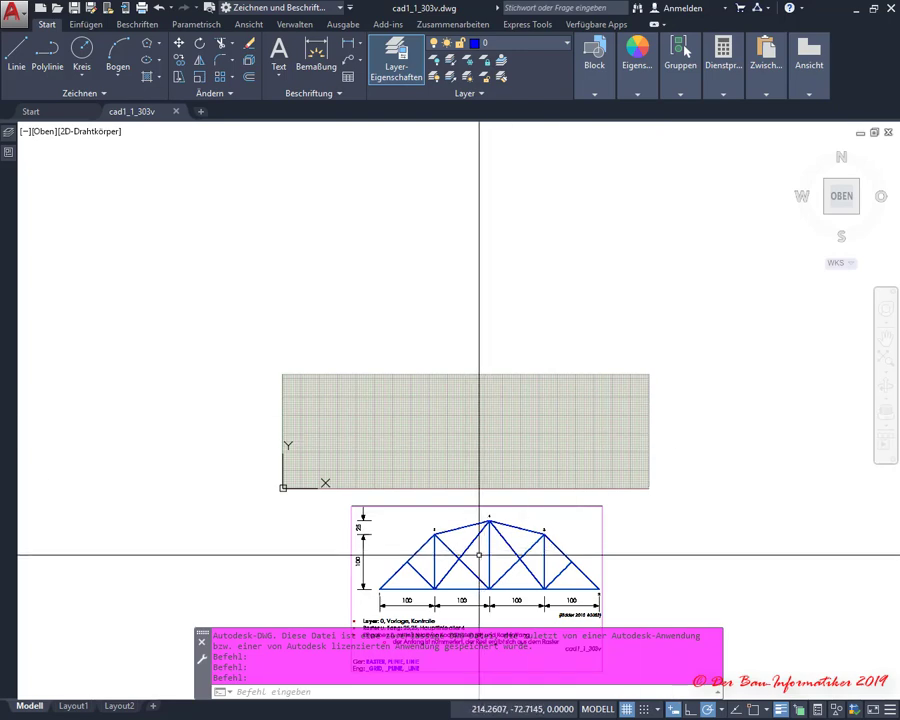
# Scroll and pan to inspect the reference truss and the empty grid
pyautogui.scroll(2, 479, 555)
pyautogui.scroll(2, 479, 555)
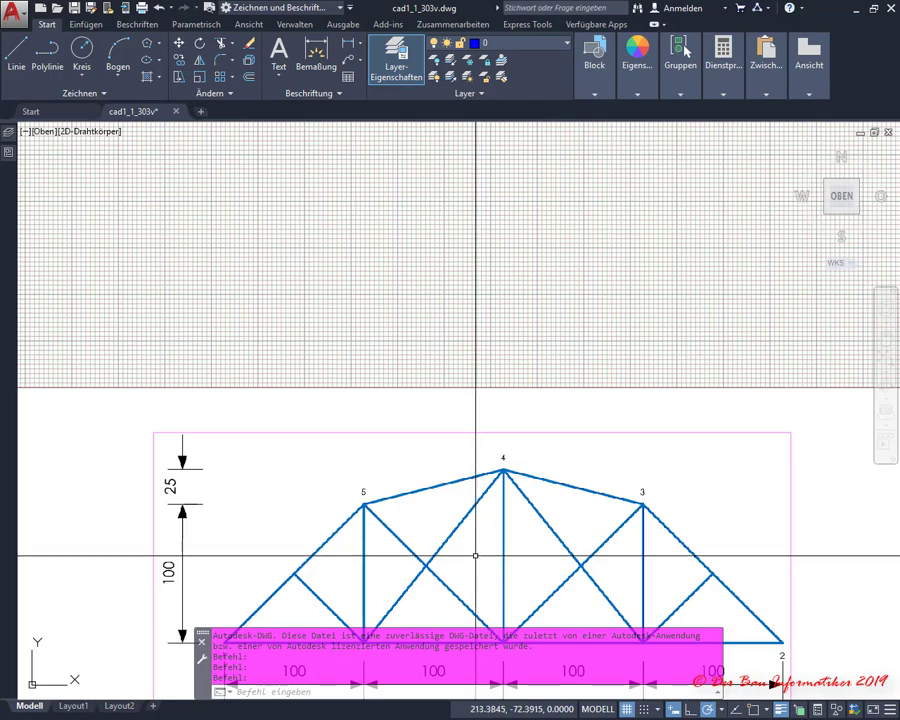
pyautogui.scroll(-2, 475, 555)
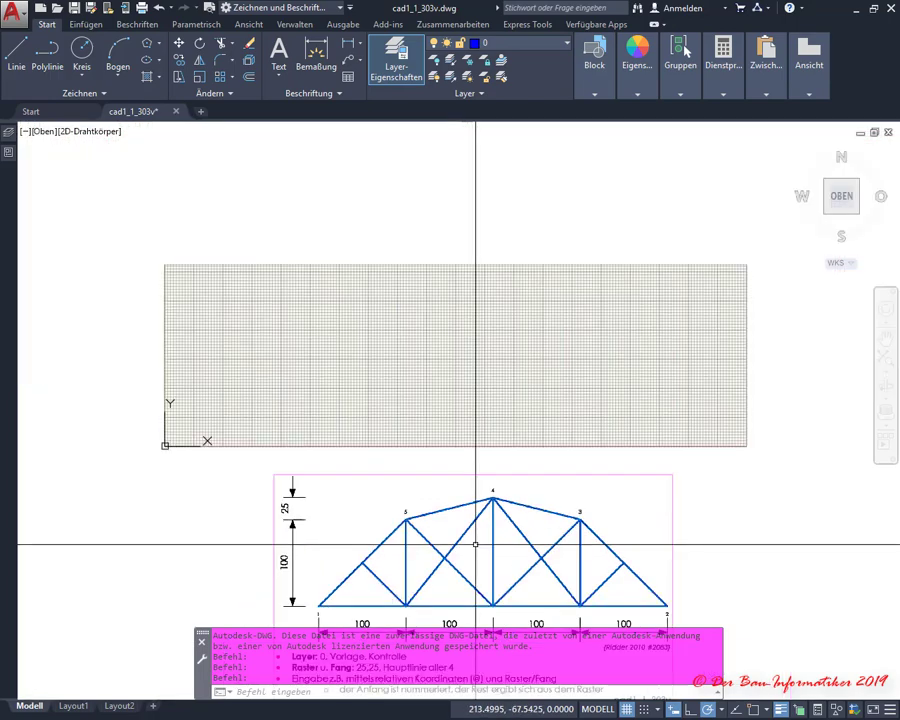
pyautogui.moveTo(420, 585); pyautogui.dragTo(414, 525, button='middle')
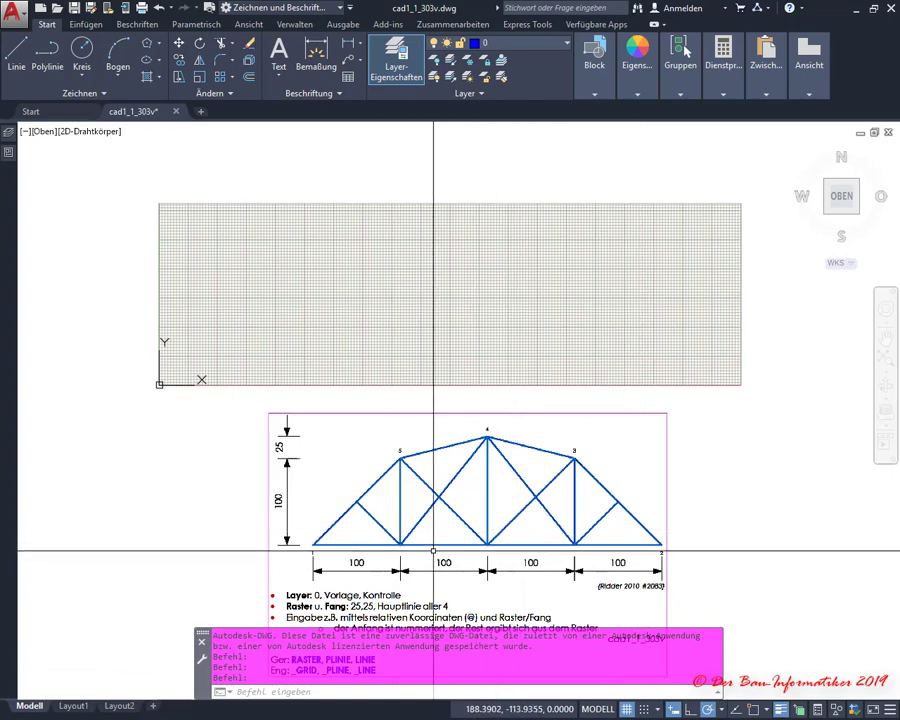
pyautogui.scroll(2, 438, 543)
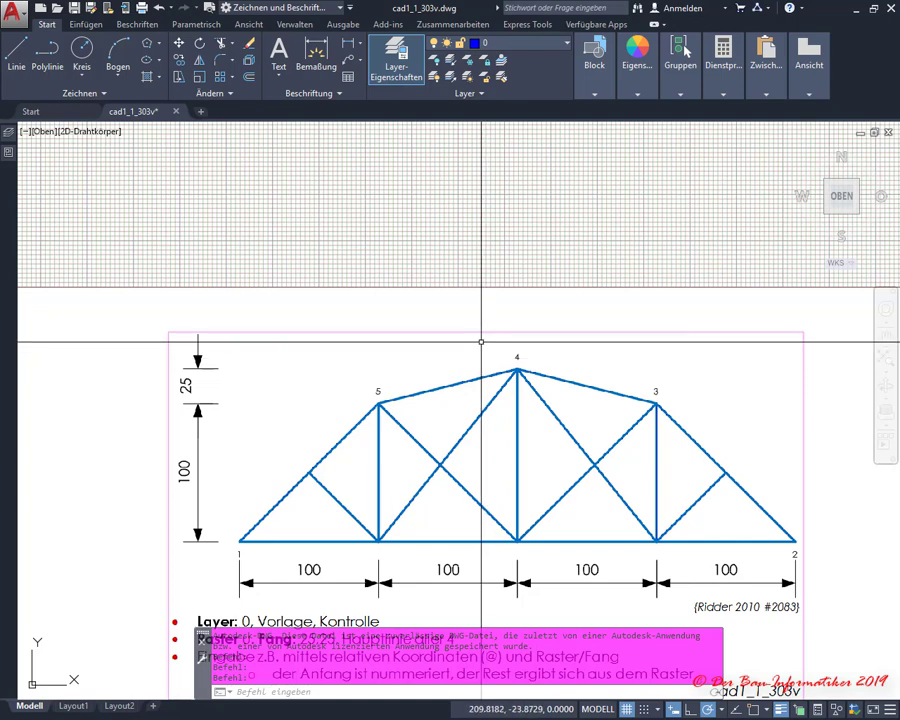
pyautogui.scroll(-2, 481, 341)
pyautogui.moveTo(434, 285); pyautogui.dragTo(418, 345, button='middle')
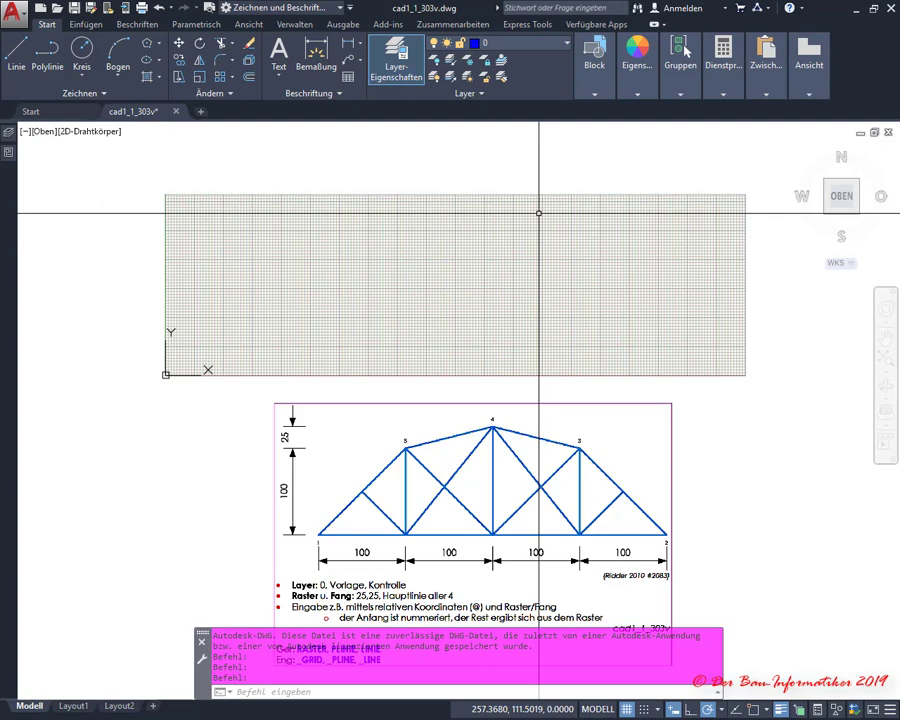
# Turn polar tracking off with F10 and frame the grid and reference sheet
pyautogui.press('F10')
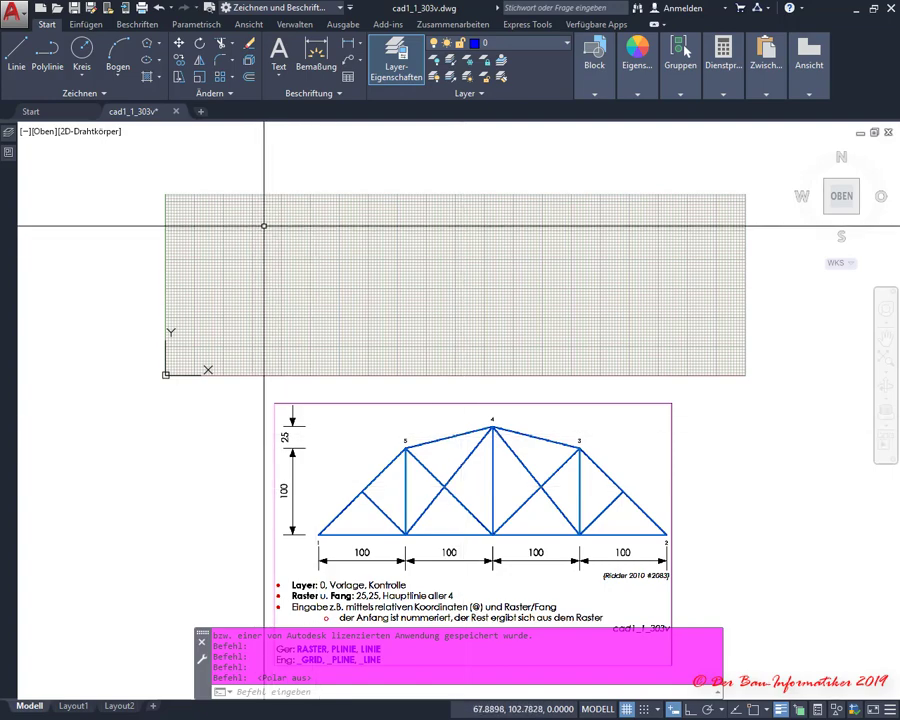
pyautogui.scroll(2, 264, 226)
pyautogui.scroll(-2, 264, 226)
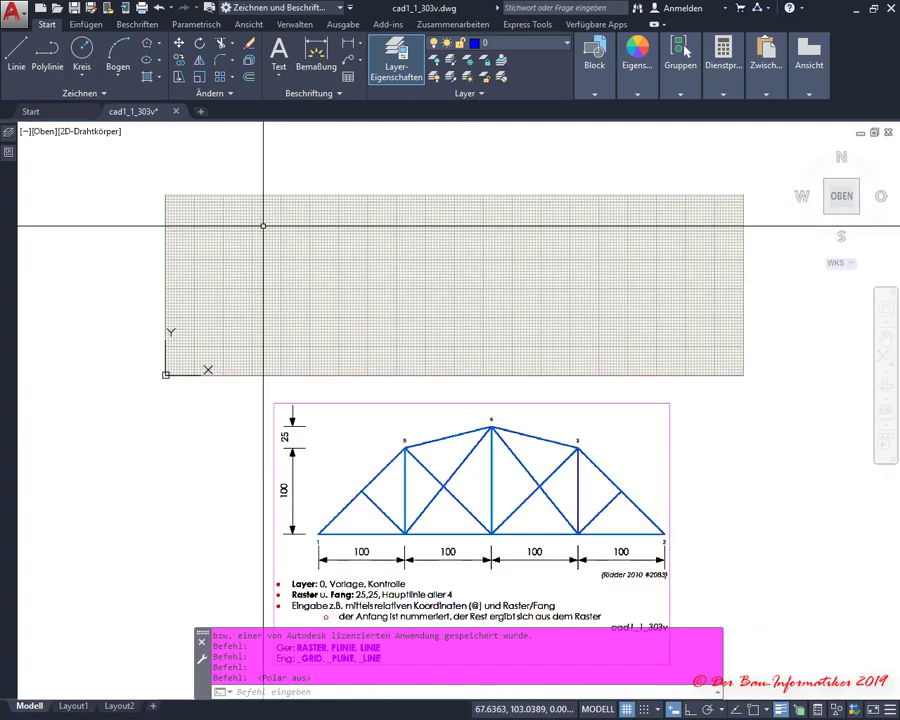
pyautogui.moveTo(261, 225); pyautogui.dragTo(209, 263, button='middle')
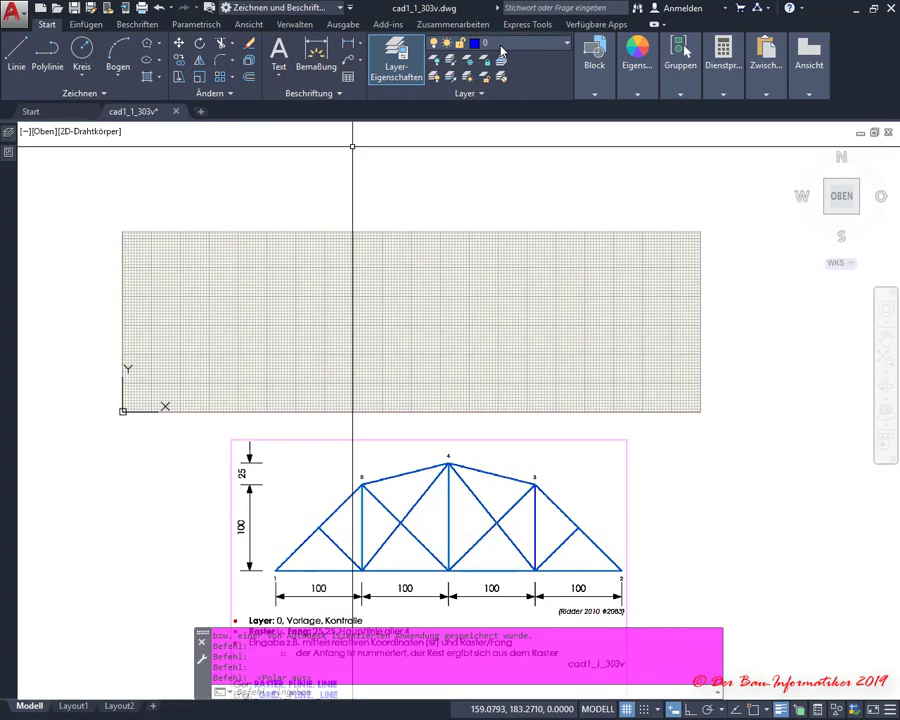
pyautogui.scroll(-1, 450, 373)
pyautogui.scroll(1, 361, 607)
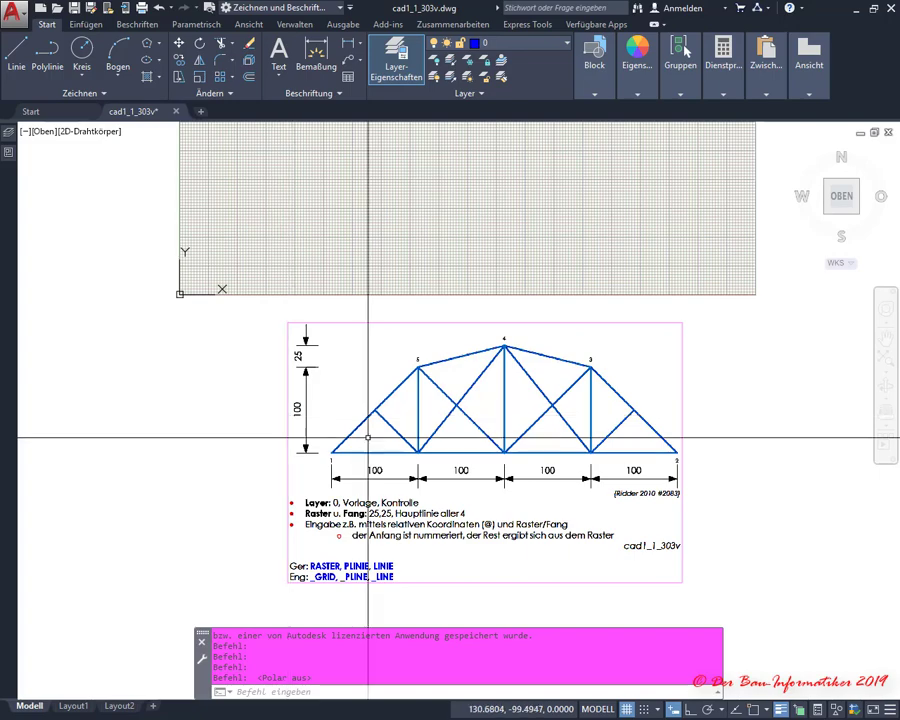
pyautogui.moveTo(310, 127); pyautogui.dragTo(247, 342, button='middle')
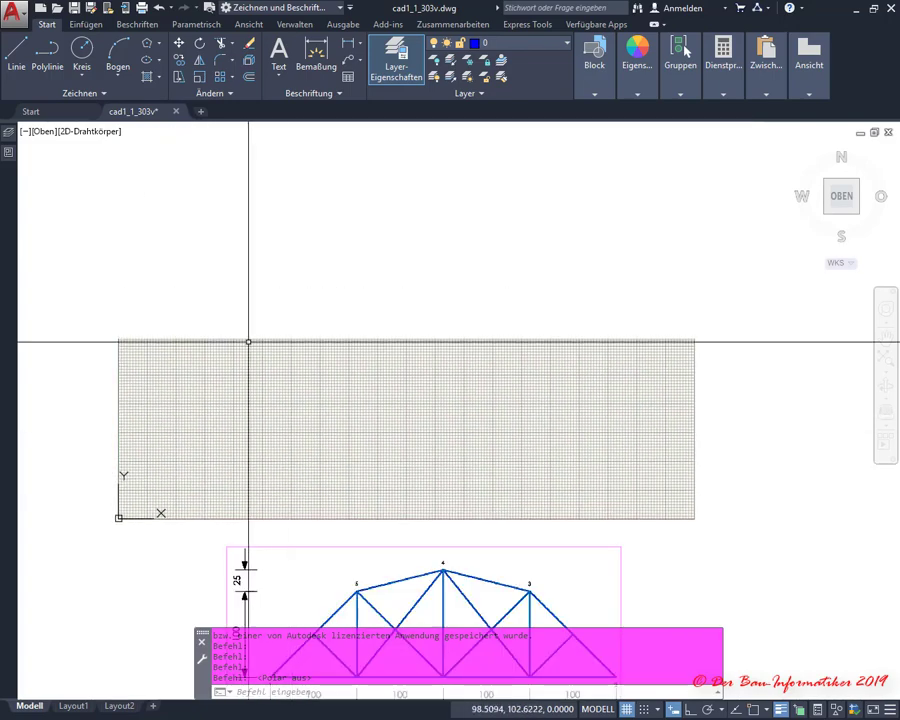
# Start a polyline at the grid origin 0,0
pyautogui.click(46, 55)
pyautogui.scroll(-1, 322, 414)
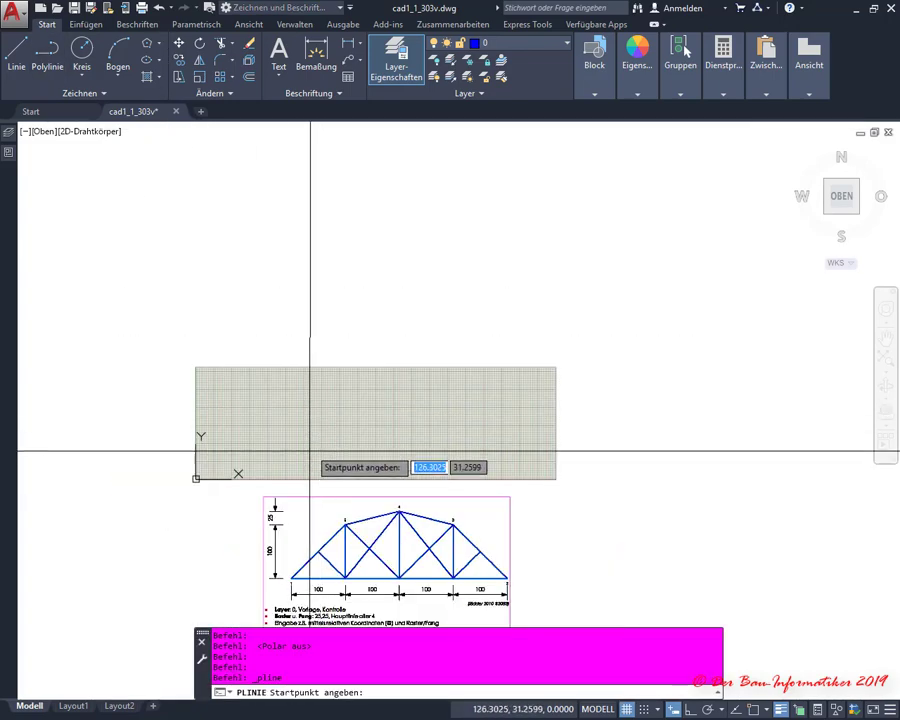
pyautogui.moveTo(310, 452); pyautogui.dragTo(303, 378, button='middle')
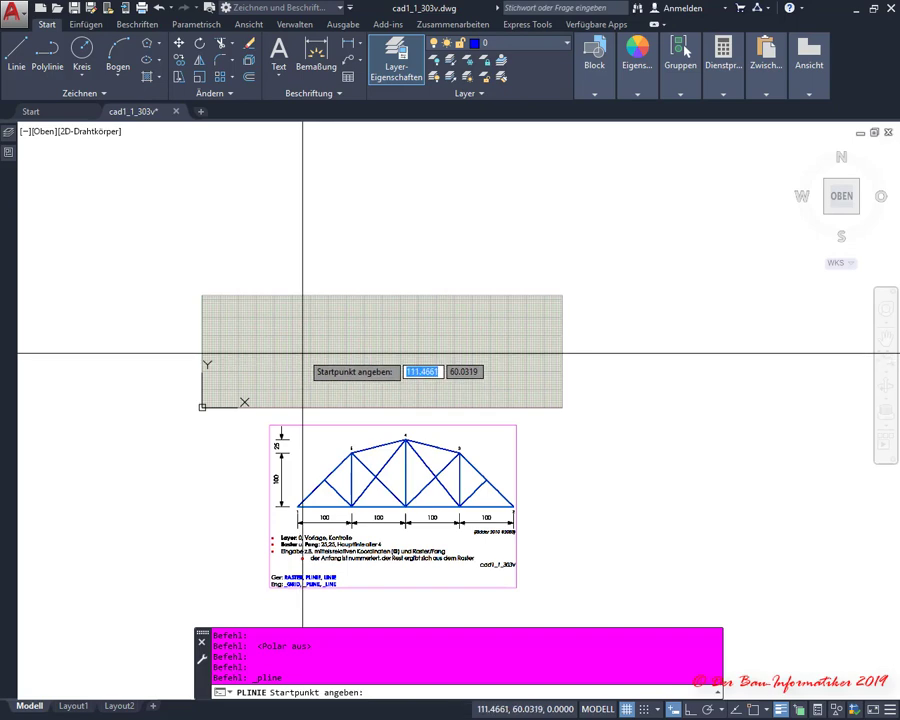
pyautogui.write('0,0')
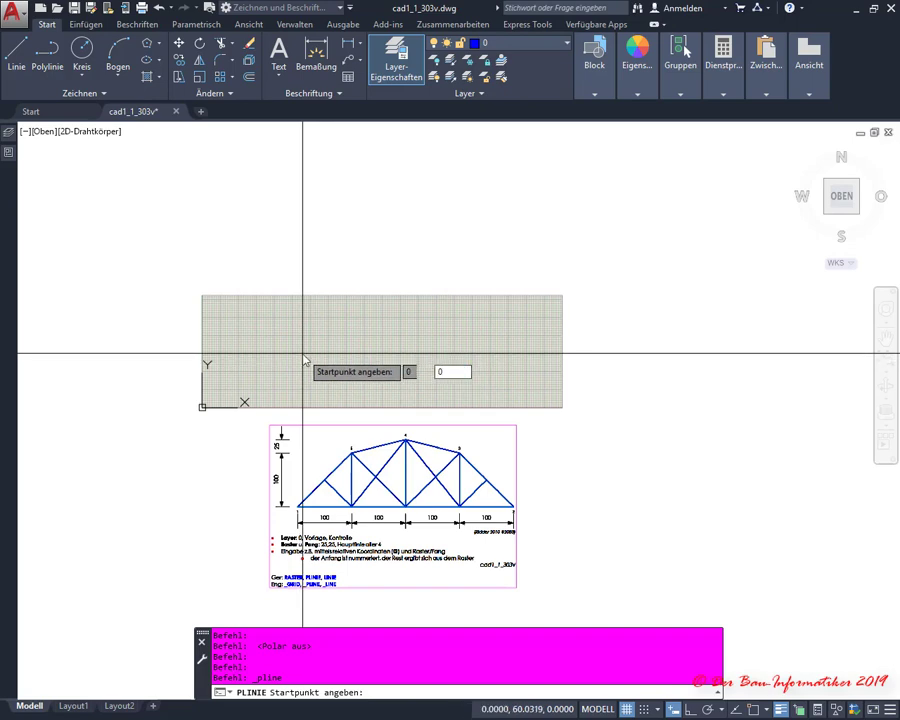
pyautogui.press('Return')
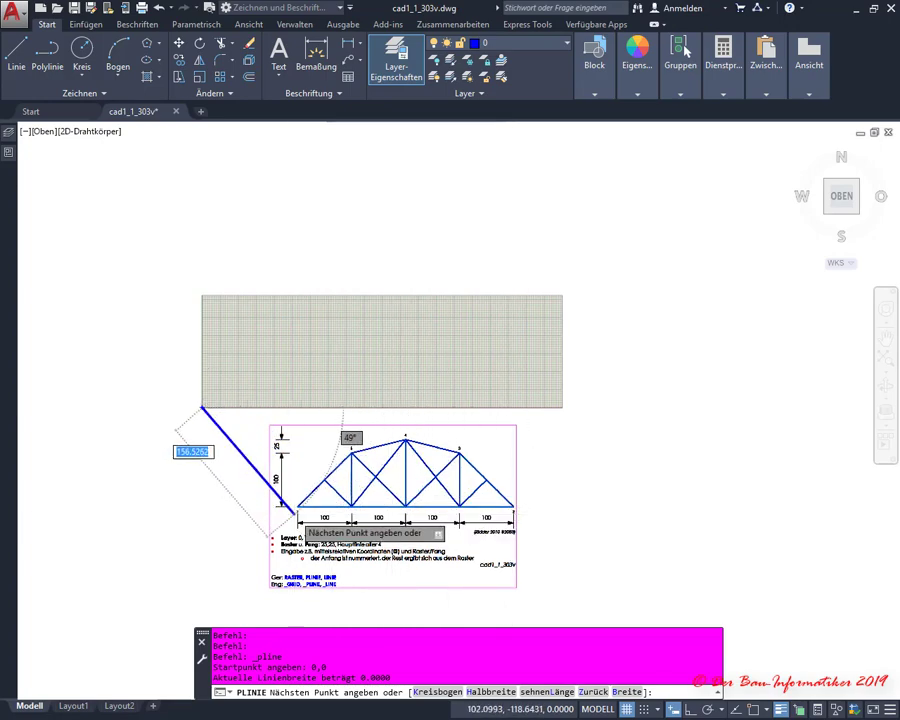
# Draw the 400-unit horizontal bottom chord at angle 0°
pyautogui.scroll(4, 297, 500)
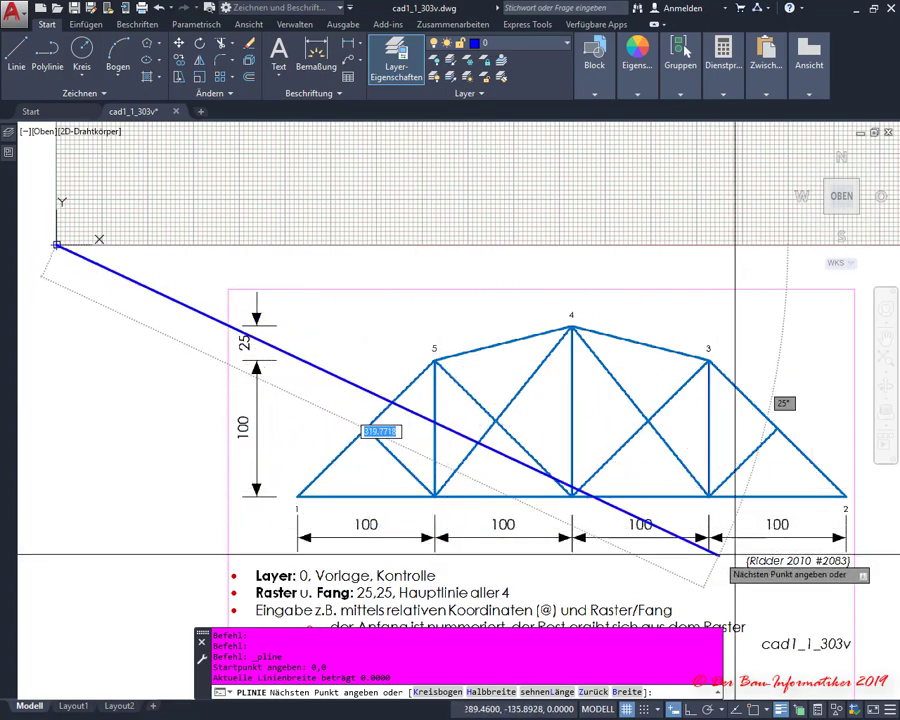
pyautogui.scroll(-4, 557, 487)
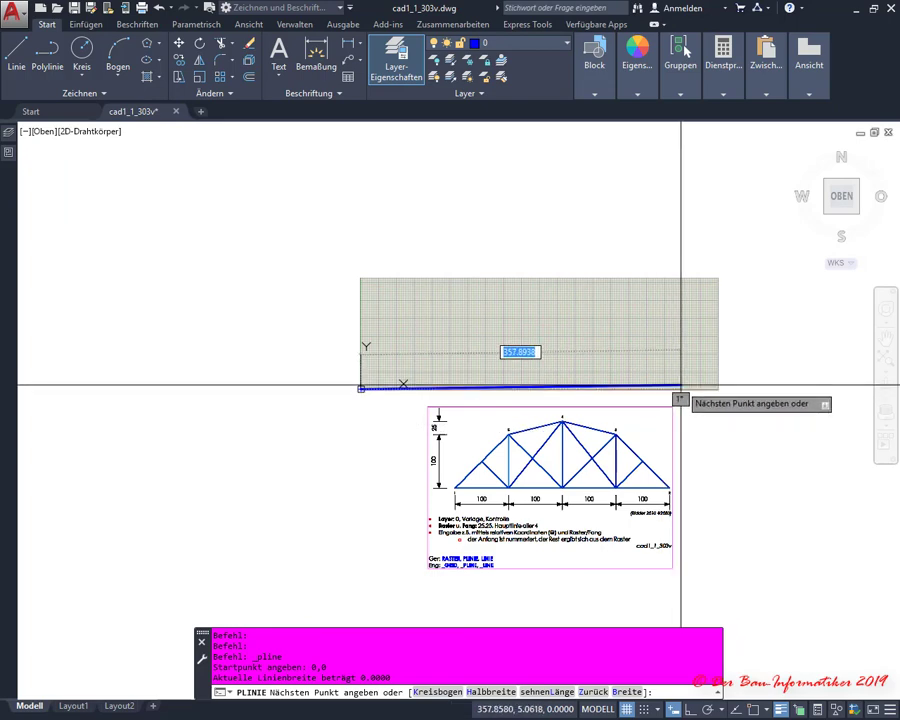
pyautogui.write('400')
pyautogui.press('Tab')
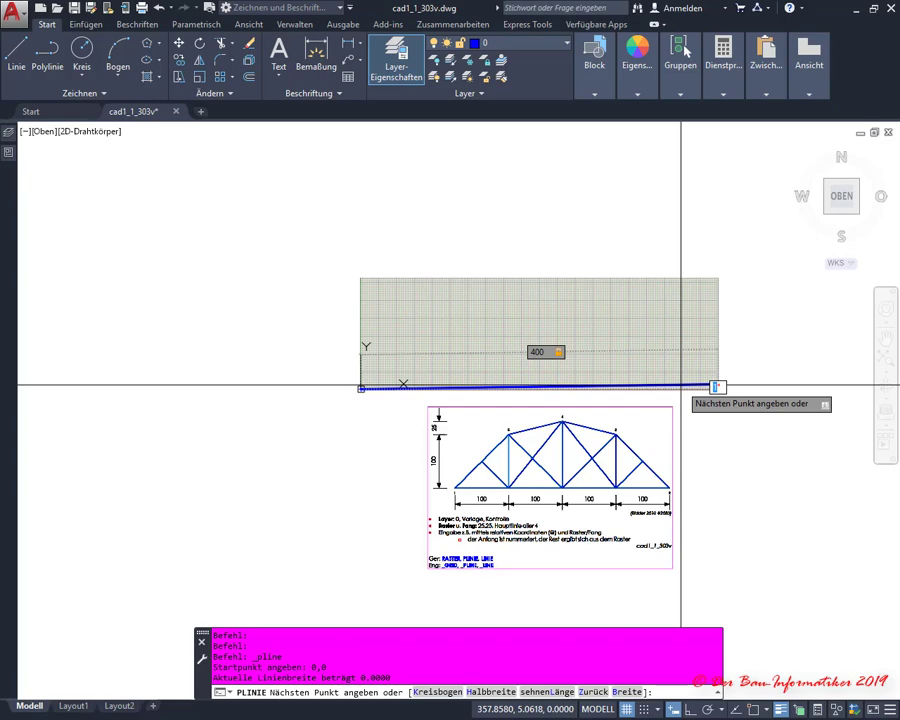
pyautogui.write('0')
pyautogui.press('Tab')
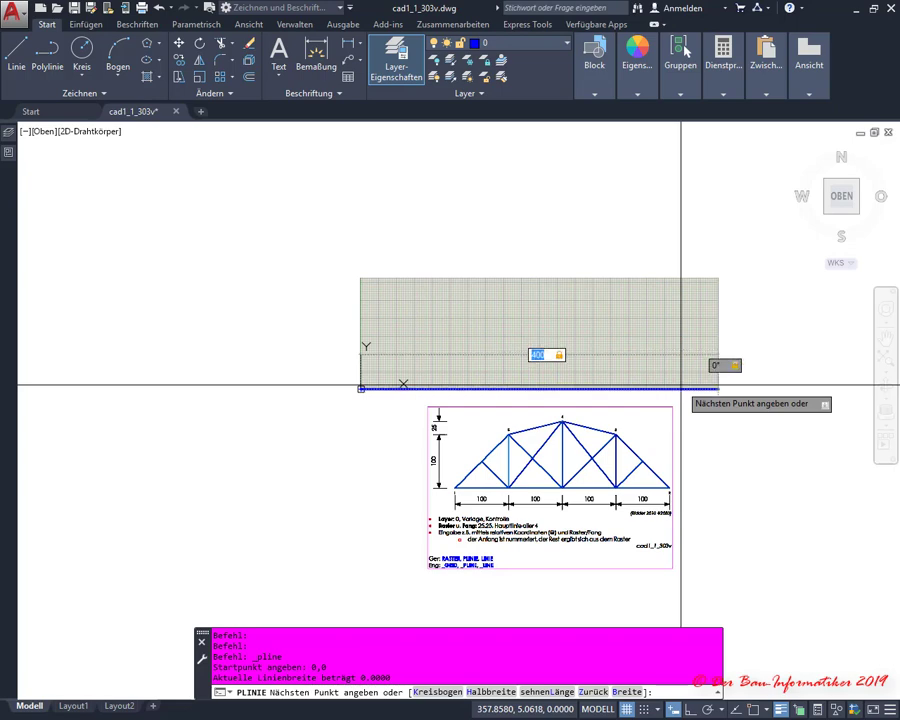
pyautogui.press('Return')
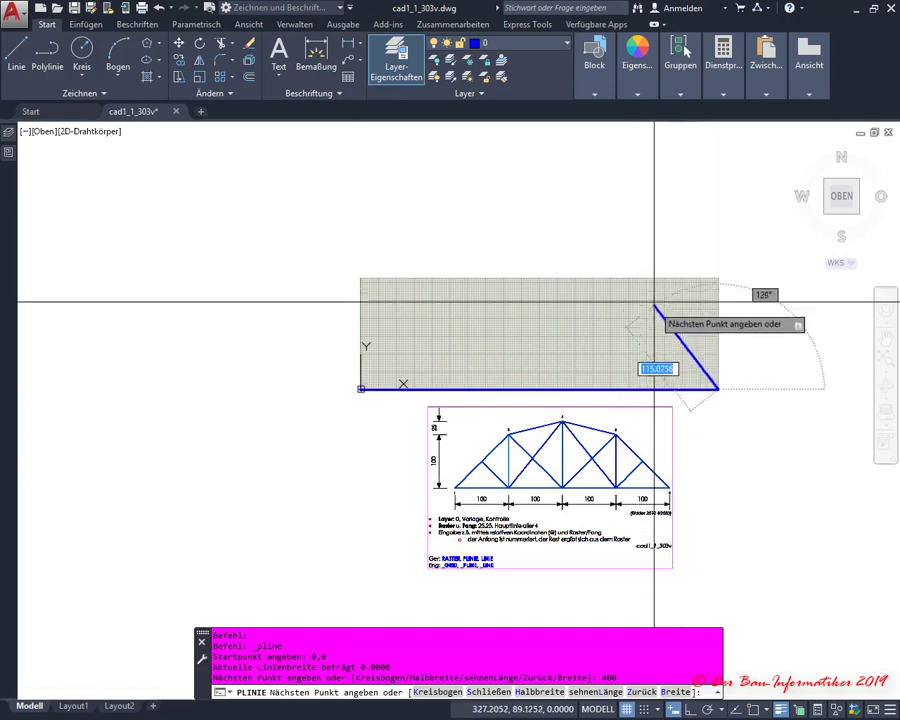
pyautogui.scroll(2, 650, 298)
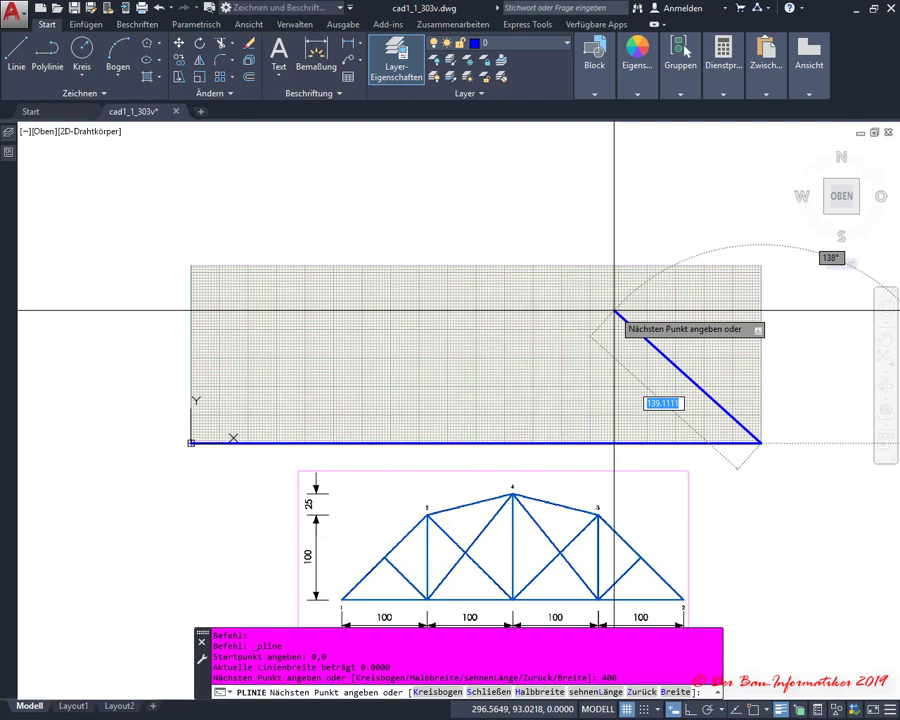
# Draw the right diagonal from the chord's end to relative point @-100,100
pyautogui.write('-100')
pyautogui.press('Tab')
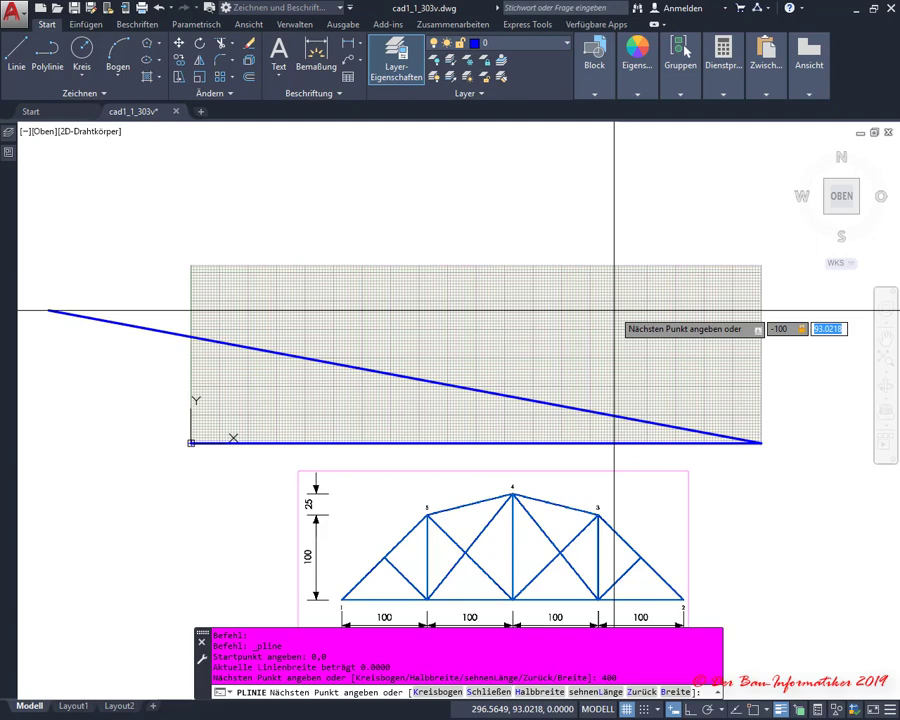
pyautogui.write('100')
pyautogui.press('Tab')
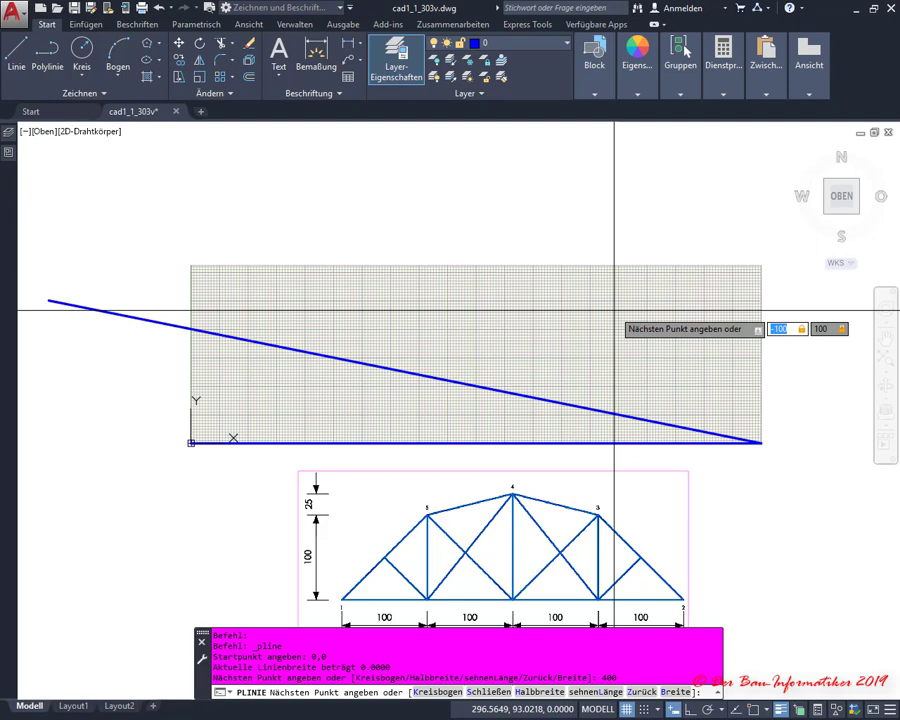
pyautogui.press('Return')
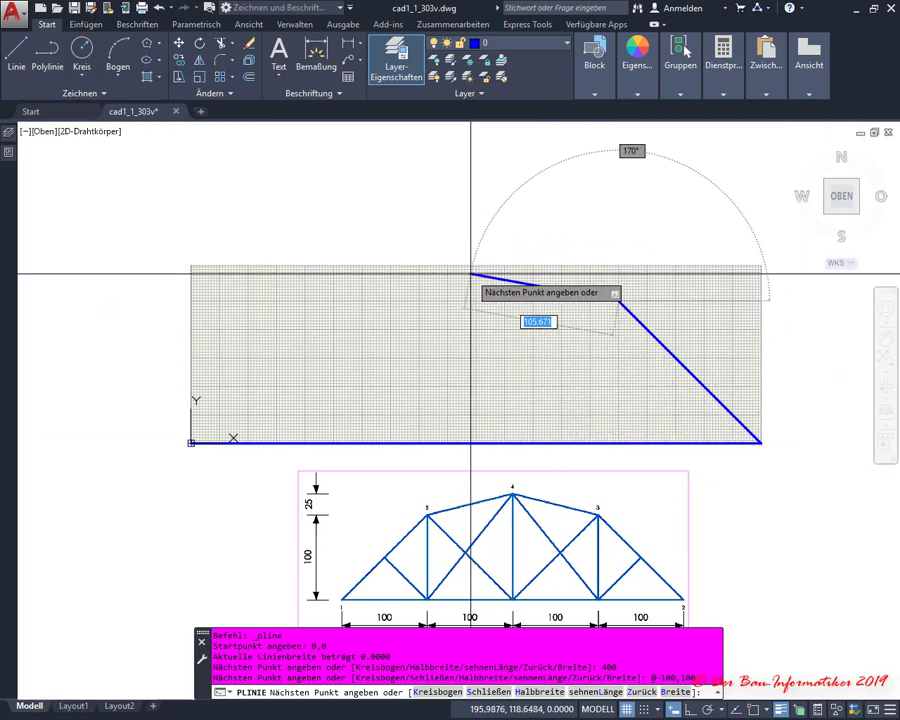
# Add a top-chord segment to relative point @-100,25
pyautogui.scroll(2, 468, 272)
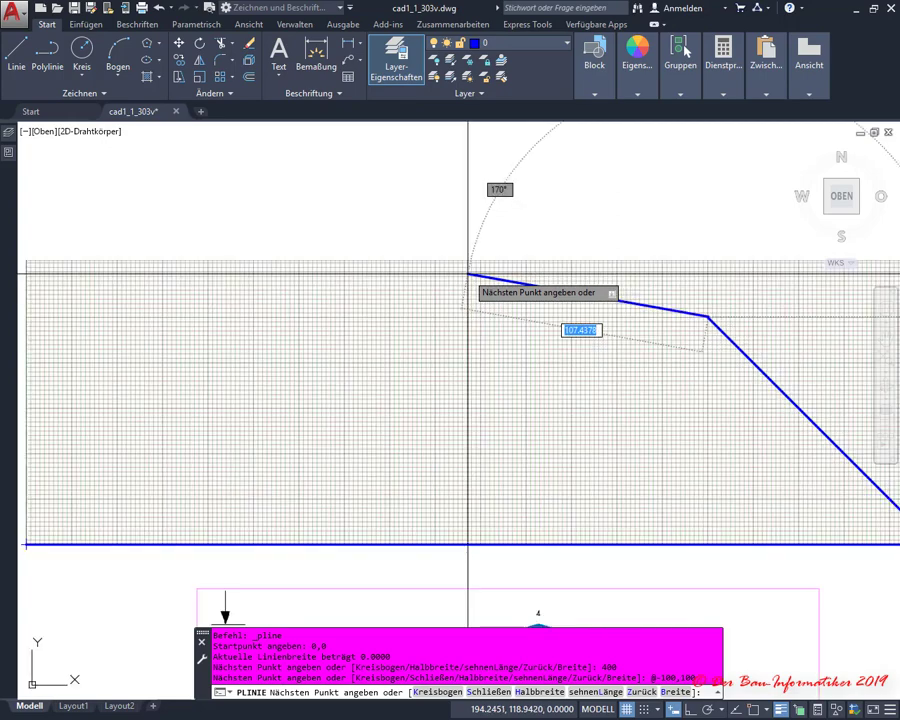
pyautogui.scroll(-2, 468, 272)
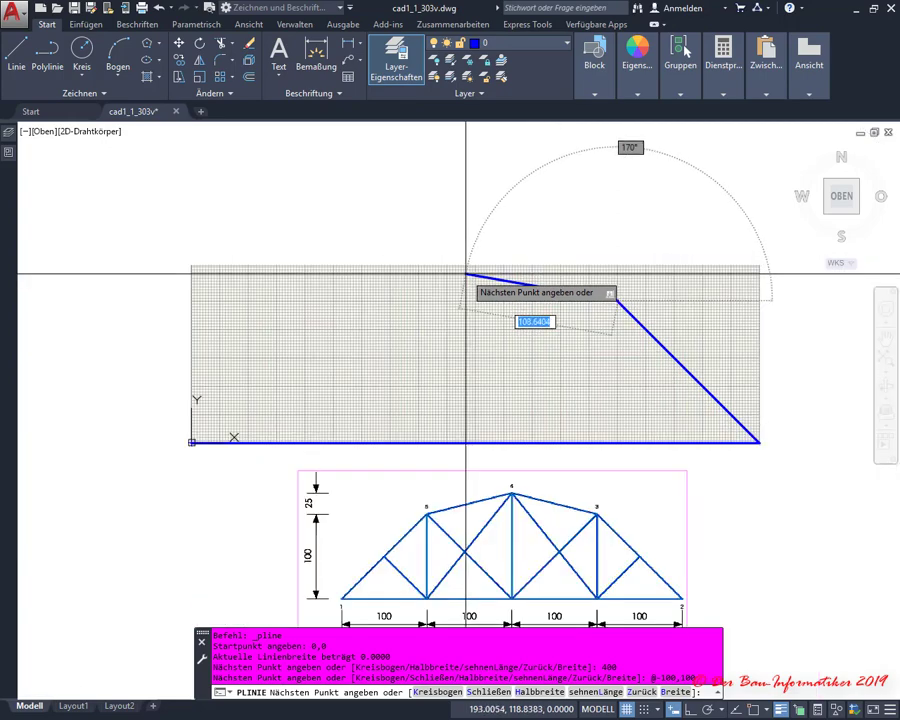
pyautogui.write('100')
pyautogui.press('Tab')
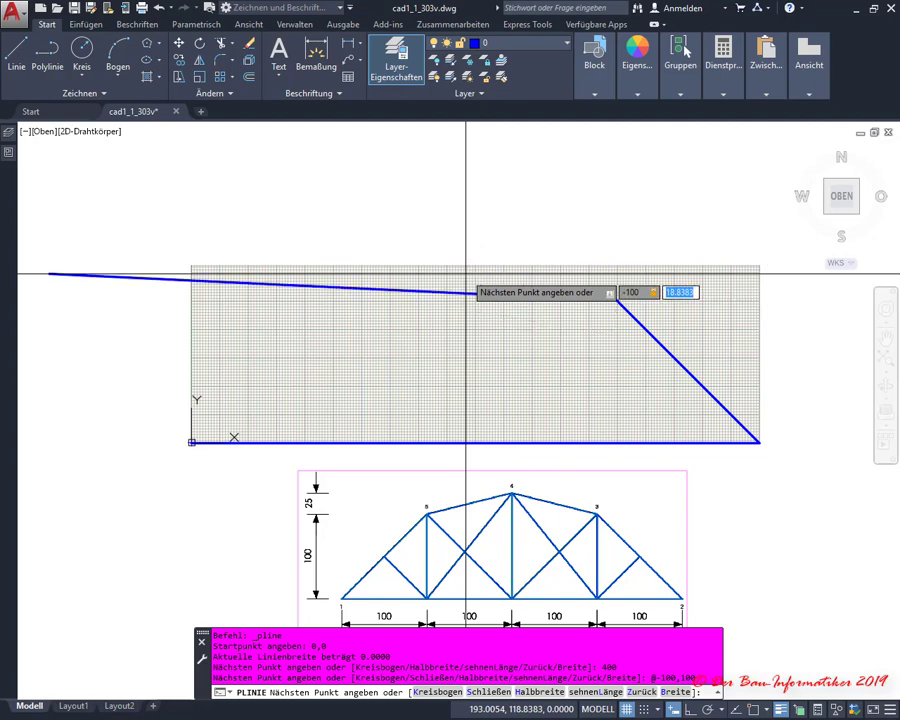
pyautogui.write('25')
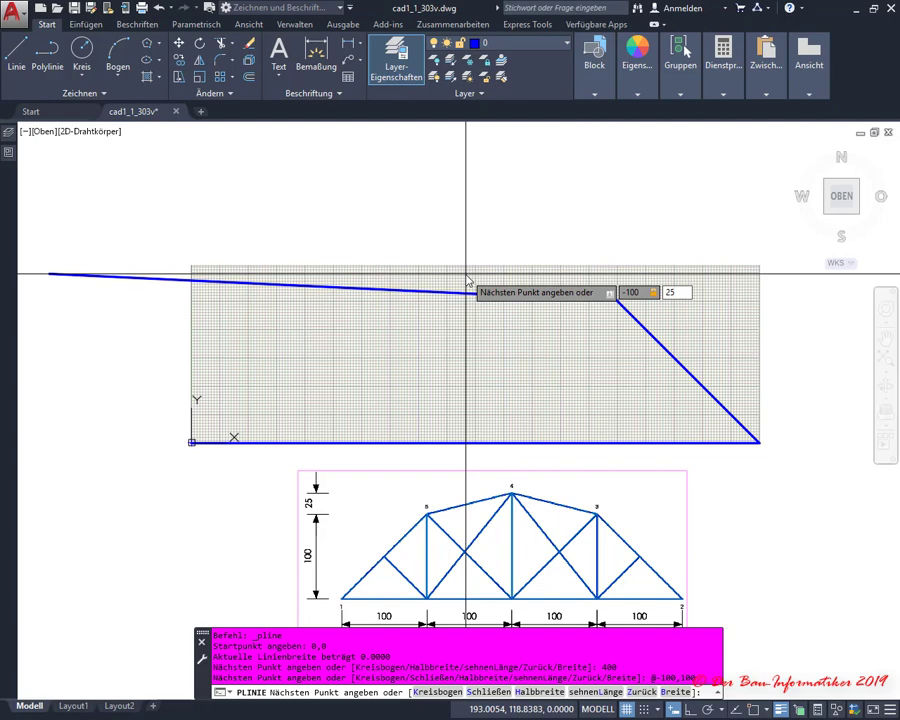
pyautogui.press('Return')
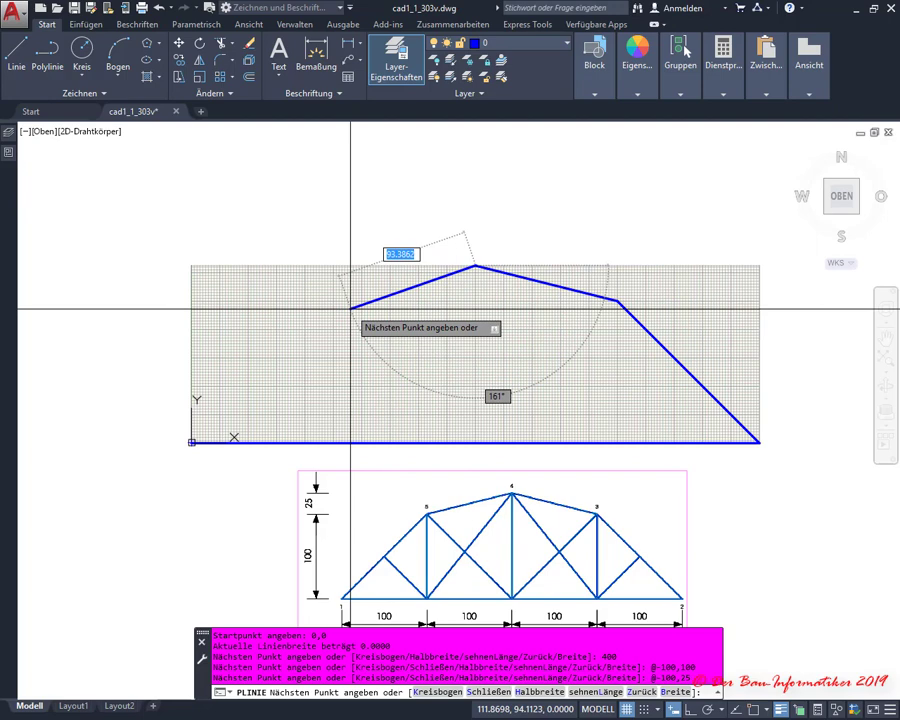
# Add the @-100,-25 segment and close the outline back to 0,0
pyautogui.write('-100')
pyautogui.press('Tab')
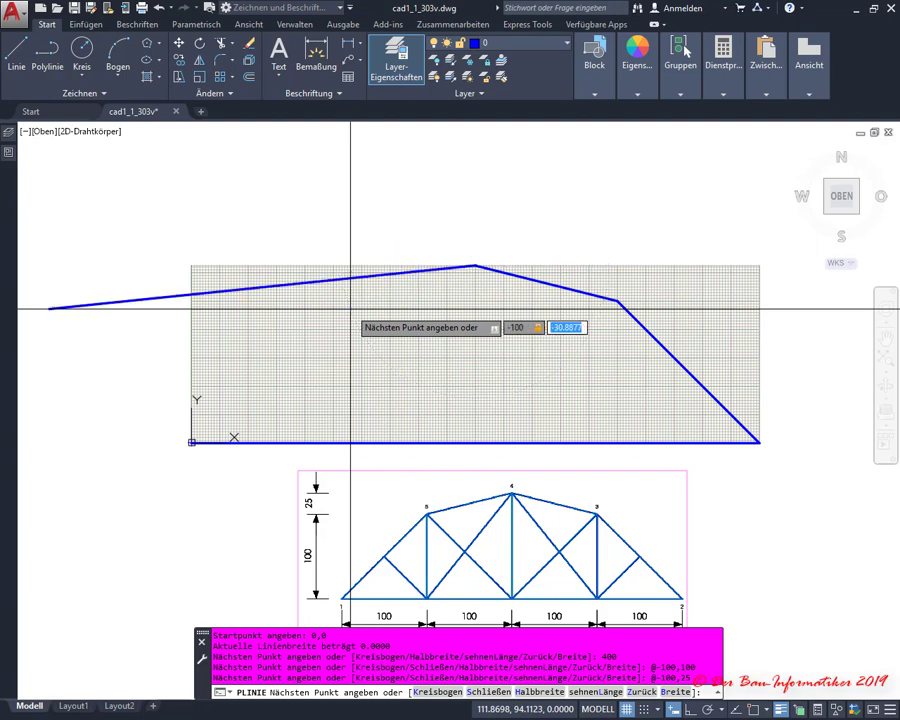
pyautogui.write('-')
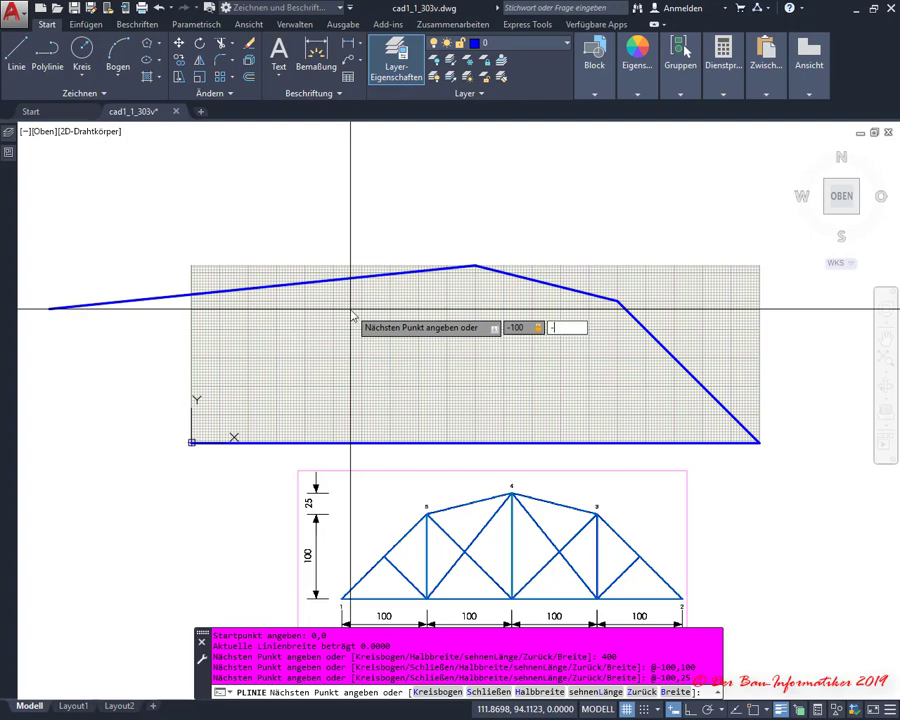
pyautogui.write('25')
pyautogui.press('Return')
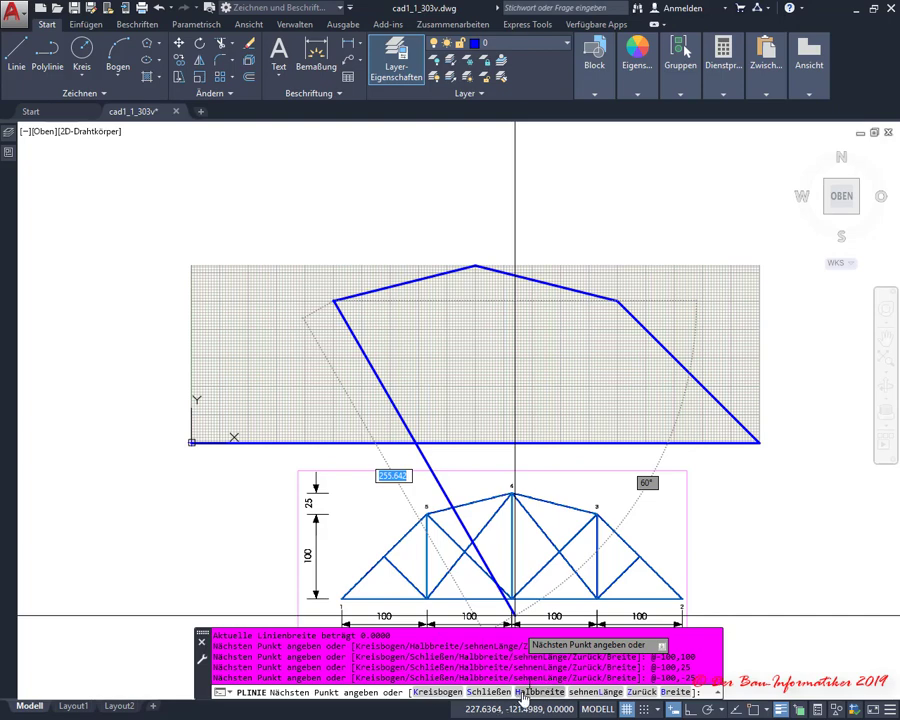
pyautogui.click(487, 692)
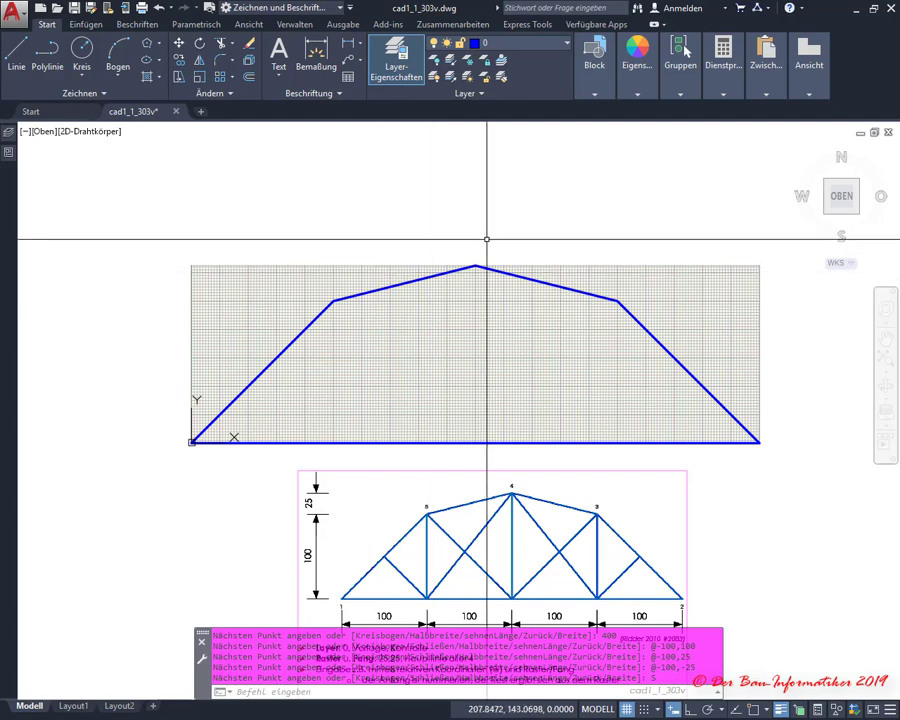
# Switch Dynamic Input pointer entry to Kartesisches Format and confirm the settings dialogs
pyautogui.click(673, 691)
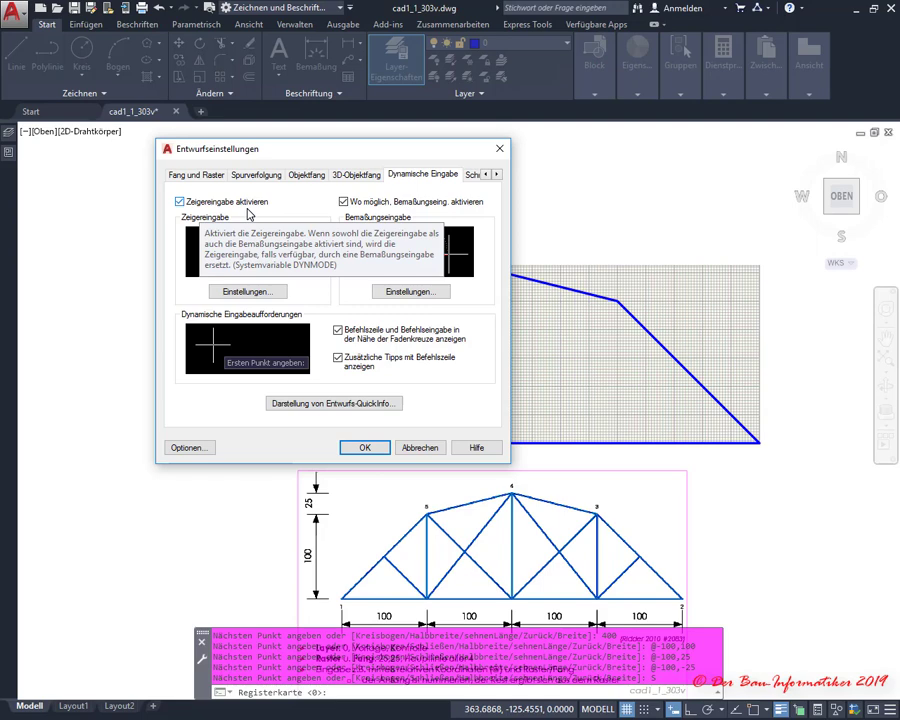
pyautogui.click(238, 292)
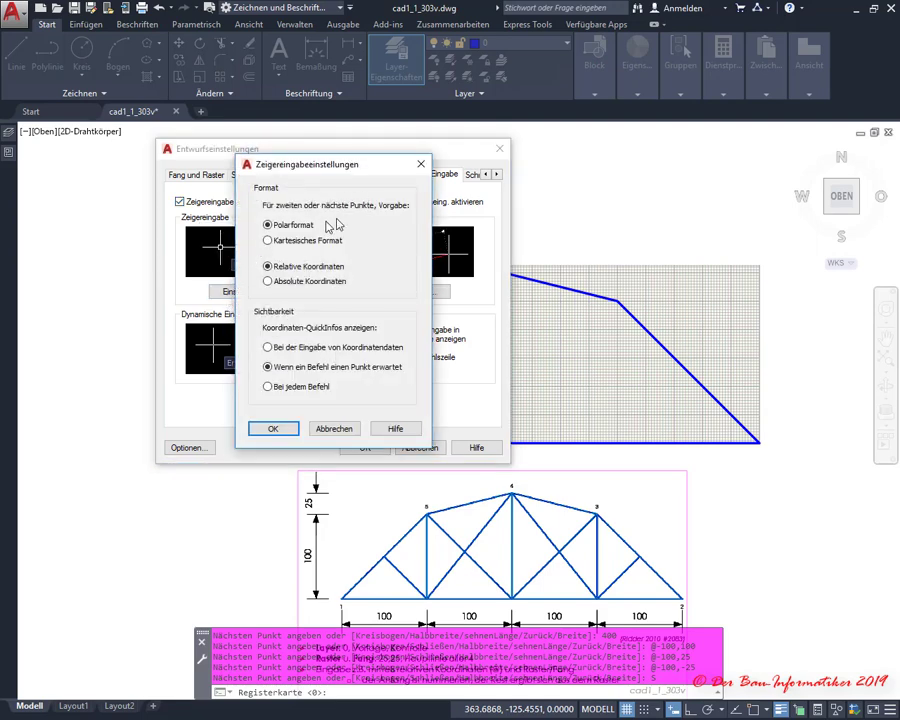
pyautogui.click(270, 245)
pyautogui.click(277, 430)
pyautogui.click(404, 291)
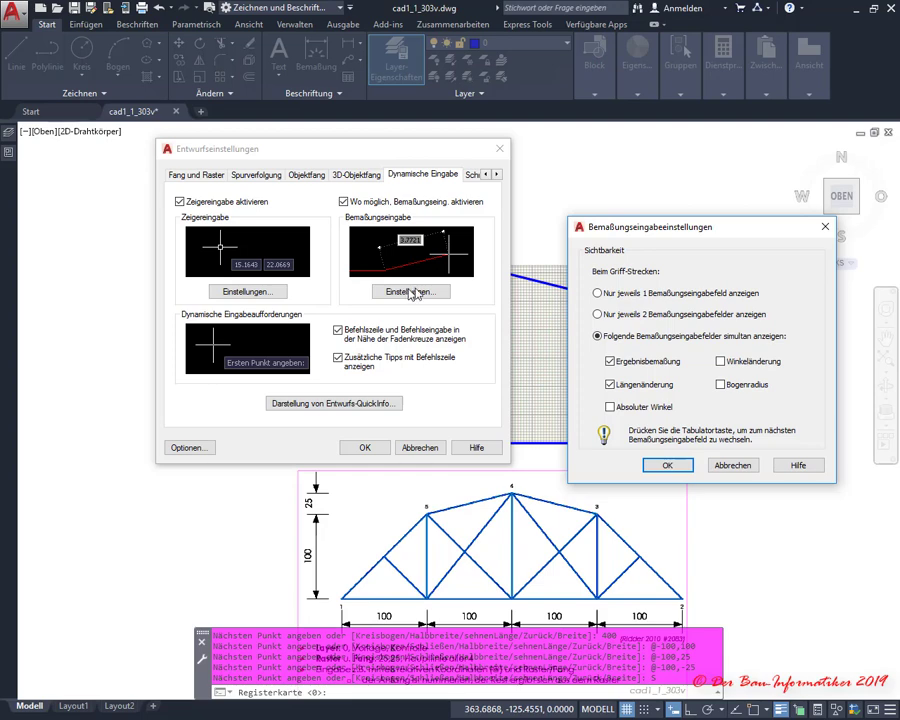
pyautogui.click(668, 466)
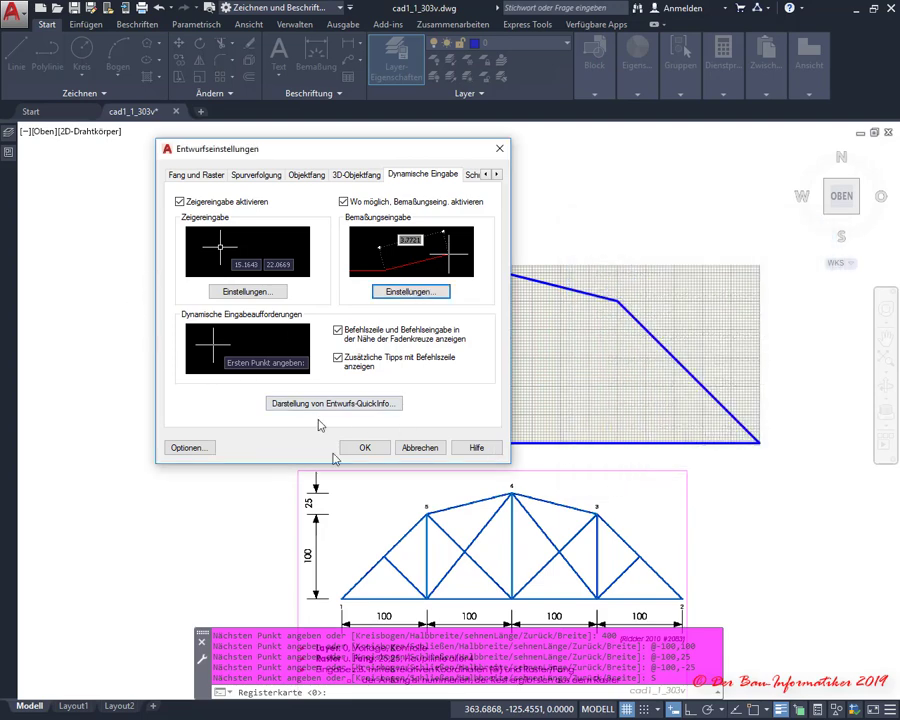
pyautogui.click(364, 448)
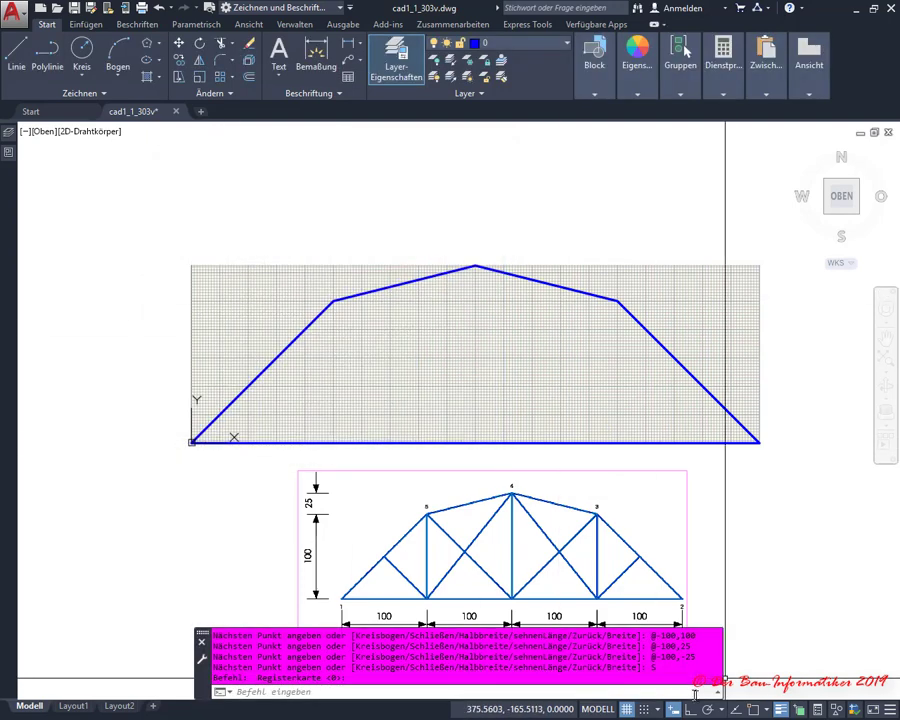
# Start a new polyline at 50,50 and draw a diagonal to relative offset 100,-50
pyautogui.click(47, 52)
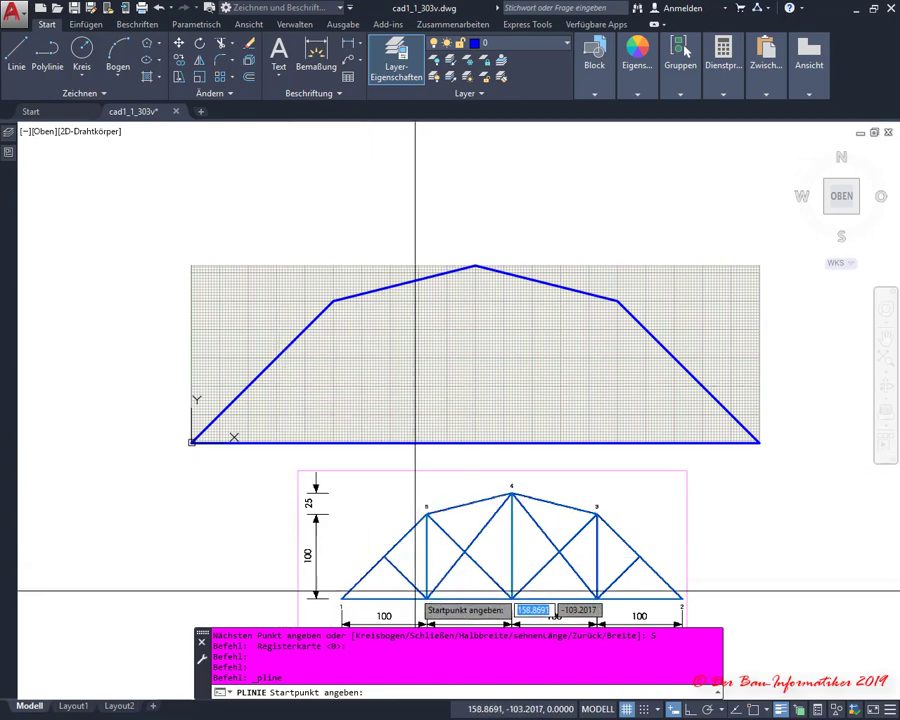
pyautogui.write('50')
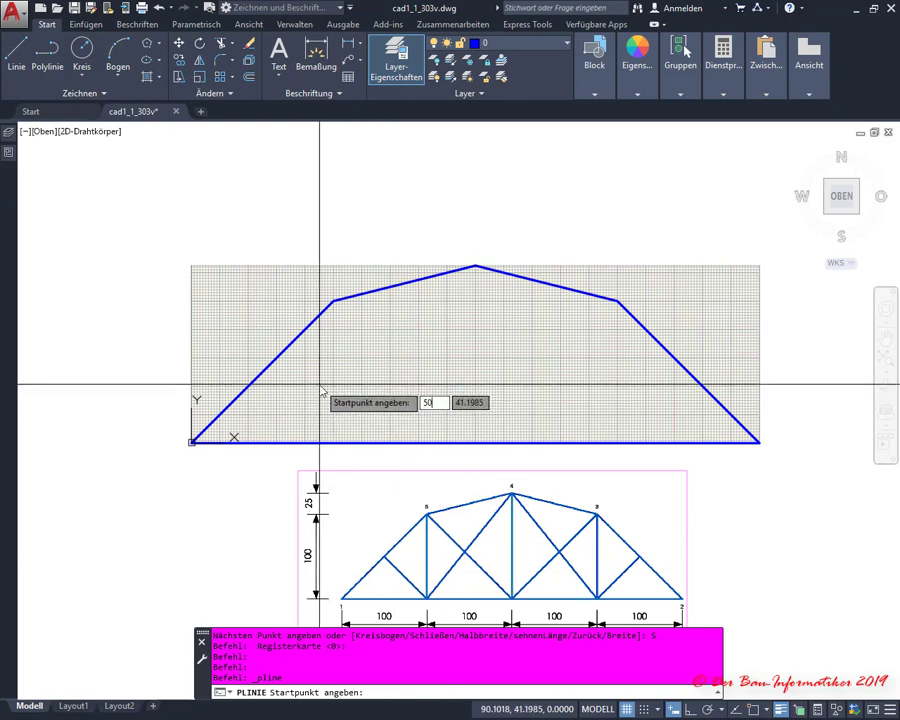
pyautogui.press('Tab')
pyautogui.write('50')
pyautogui.press('Return')
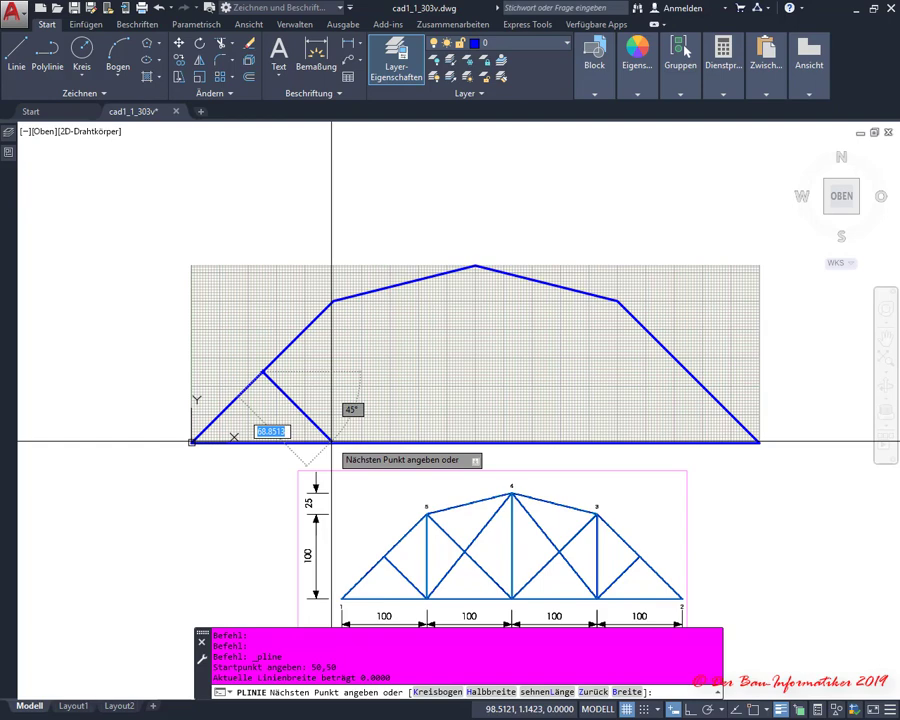
pyautogui.write('100')
pyautogui.press('Tab')
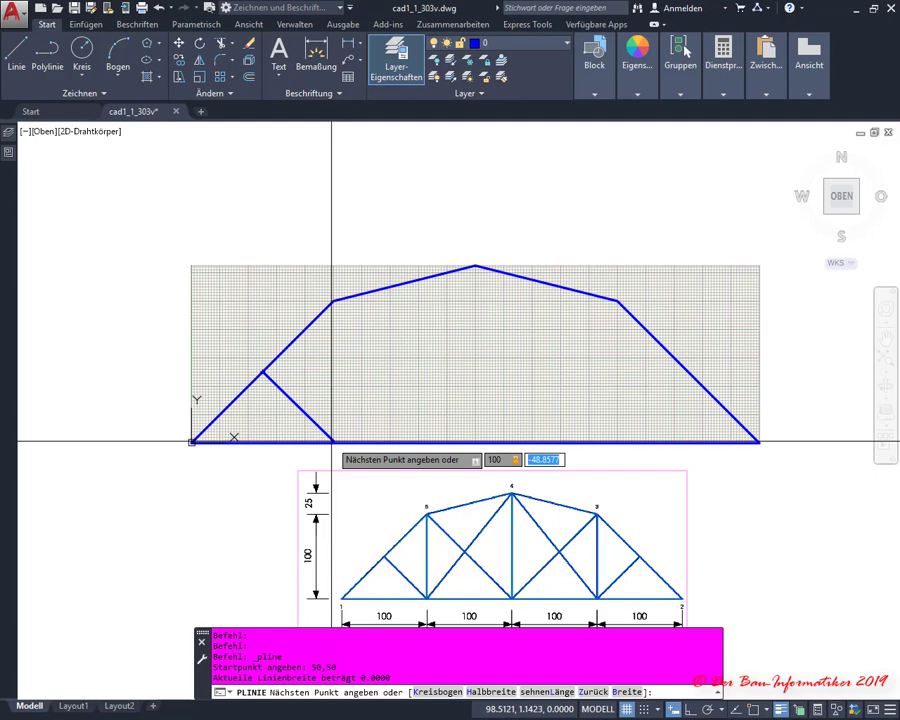
pyautogui.write('-50')
pyautogui.press('Return')
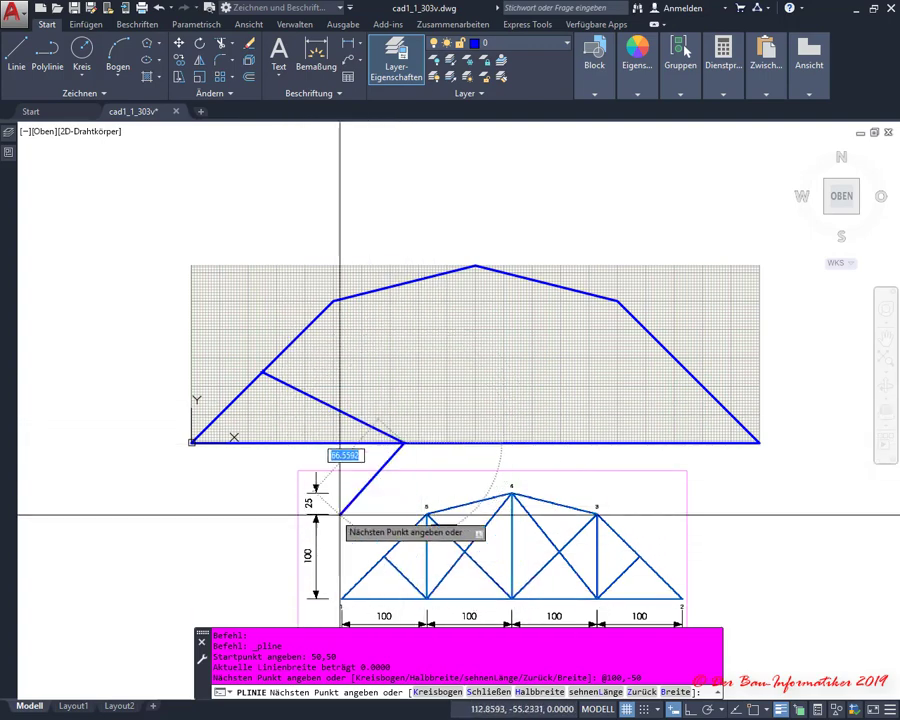
# Undo the misplaced diagonal segment with Zurück
pyautogui.click(638, 692)
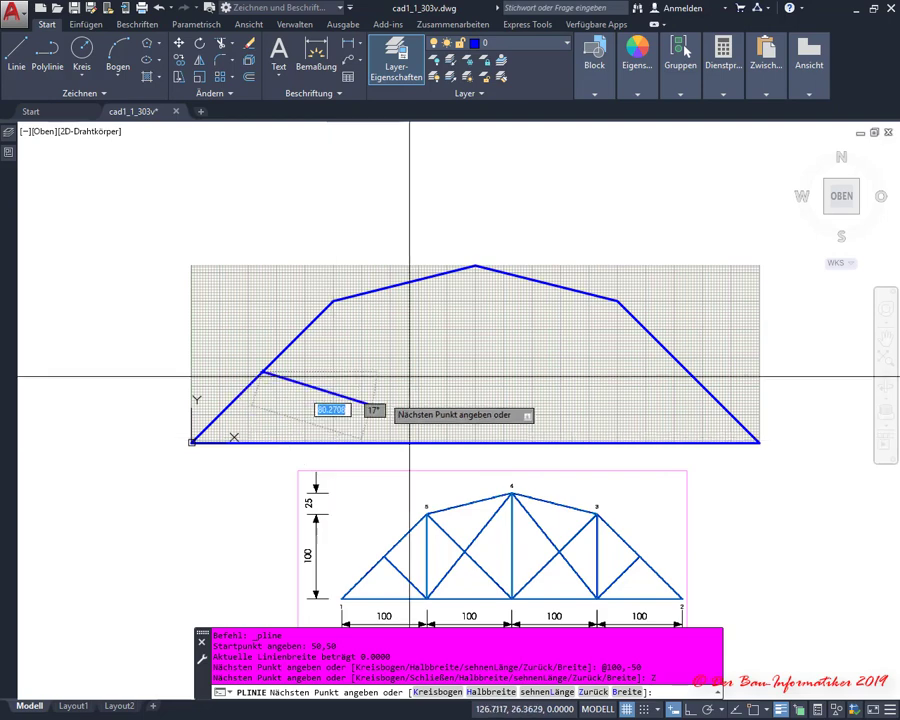
pyautogui.click(700, 691)
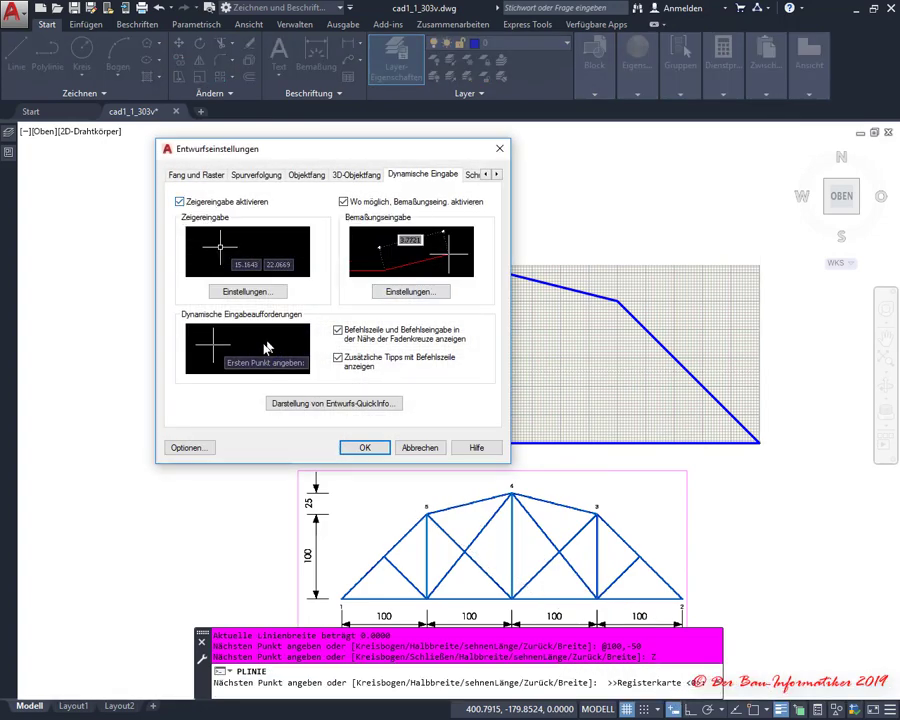
pyautogui.click(247, 292)
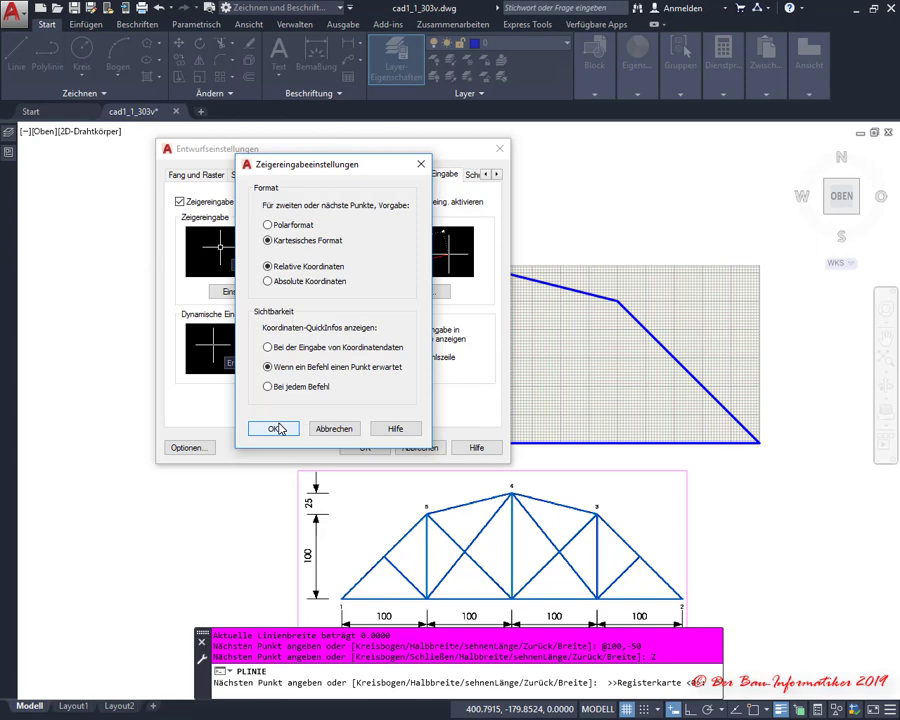
pyautogui.click(276, 428)
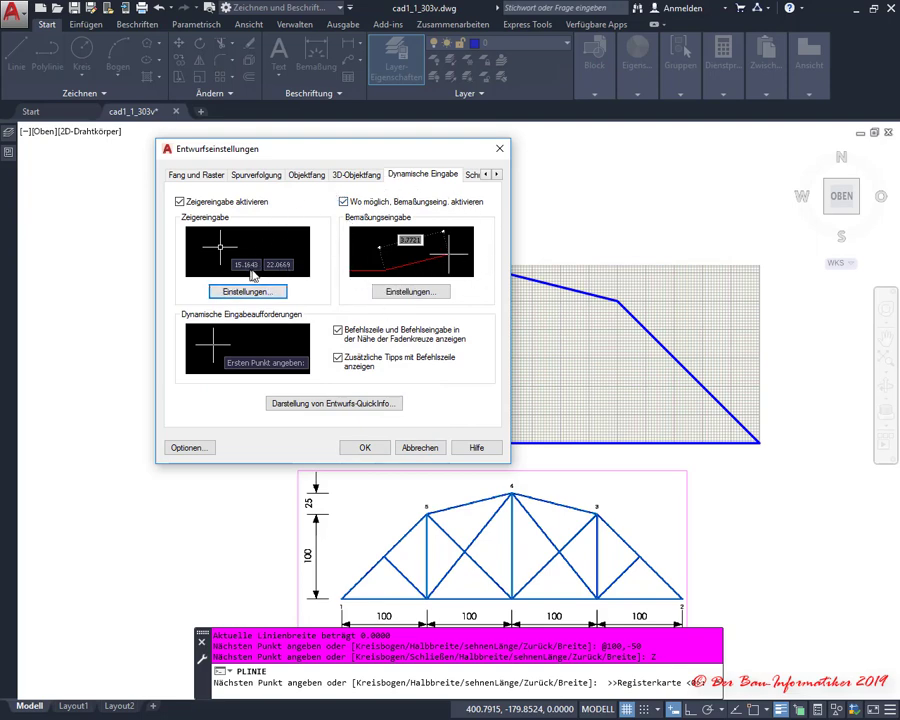
pyautogui.click(416, 293)
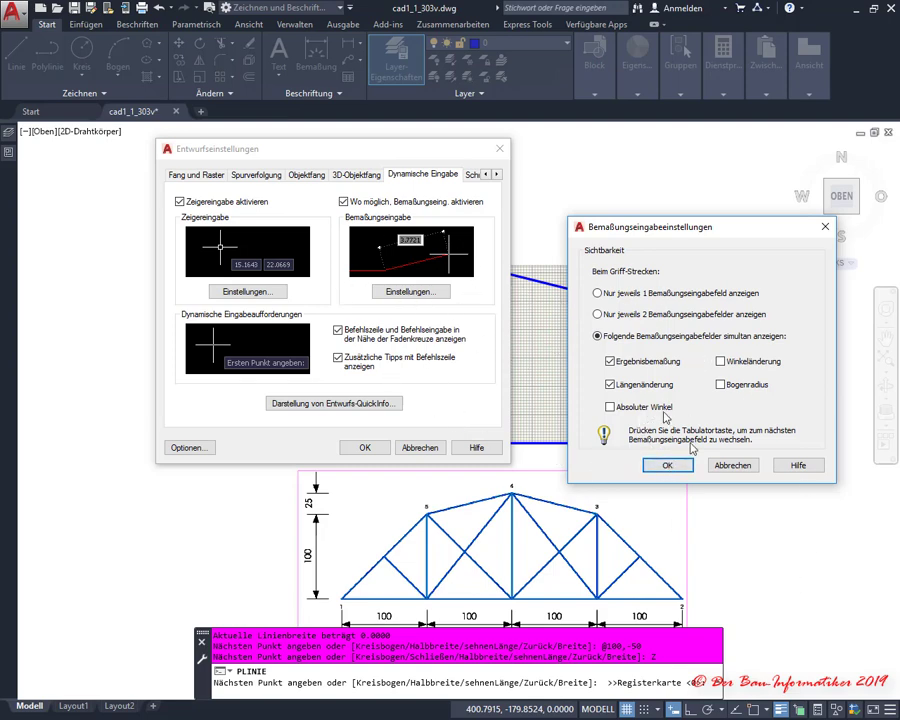
pyautogui.click(665, 467)
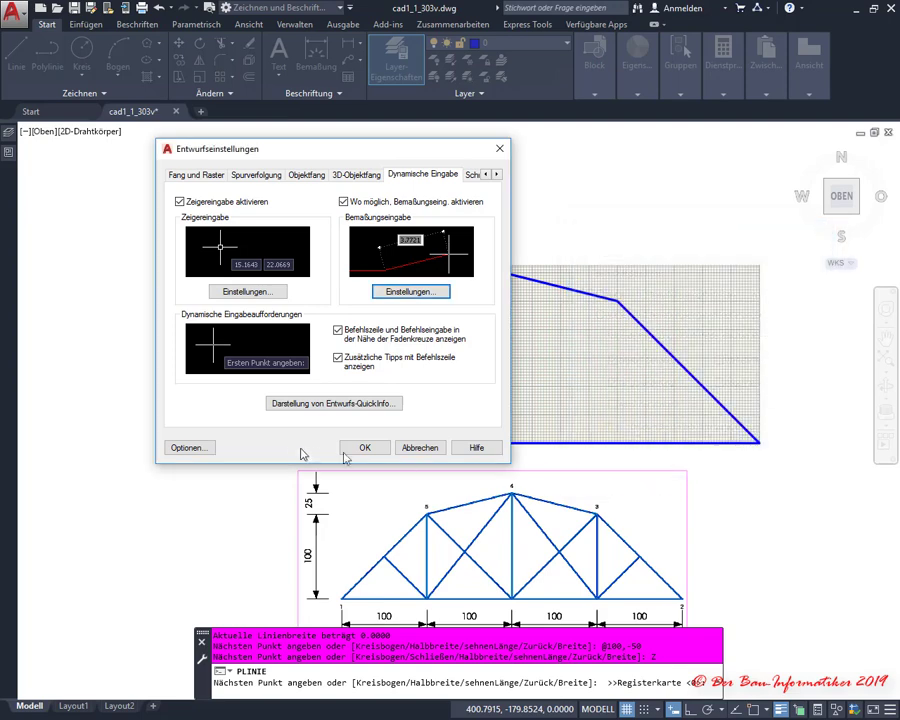
pyautogui.click(363, 447)
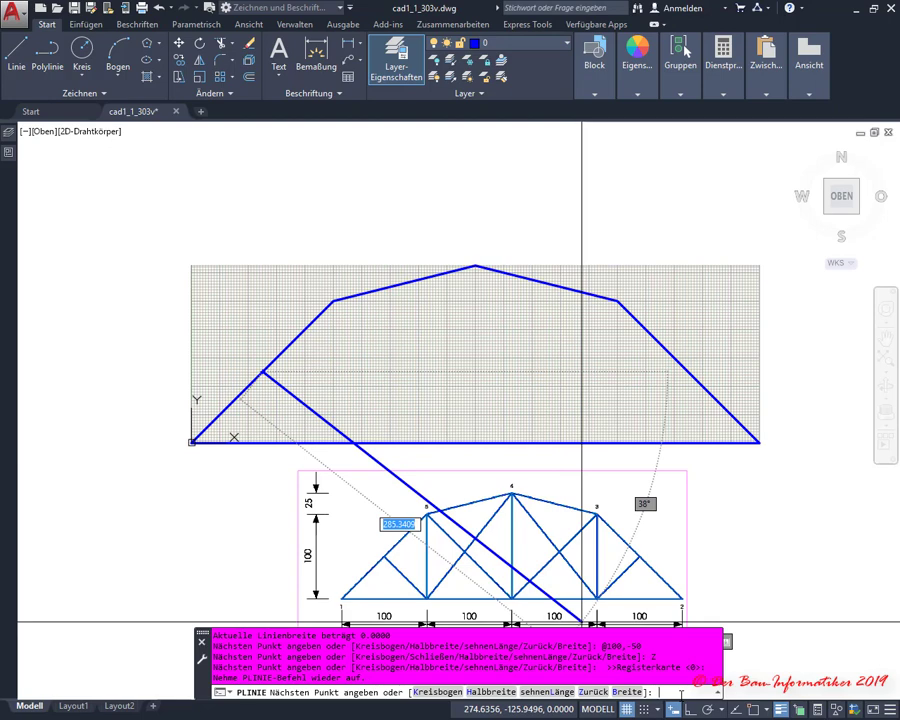
# Draw the diagonal from 50,50 down to absolute point #100,0 on the bottom chord
pyautogui.write('1')
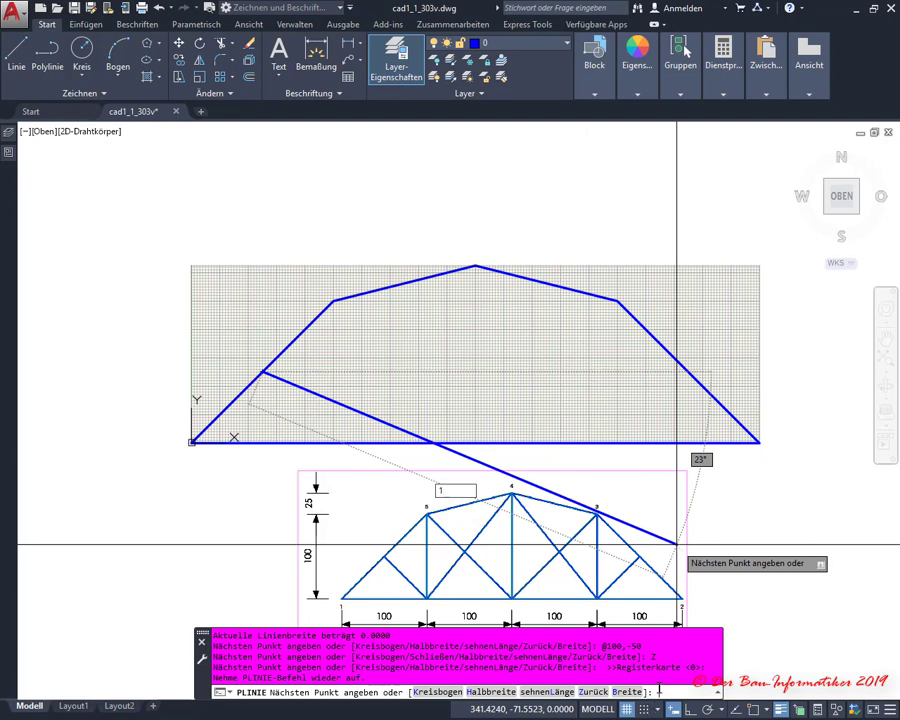
pyautogui.write('1')
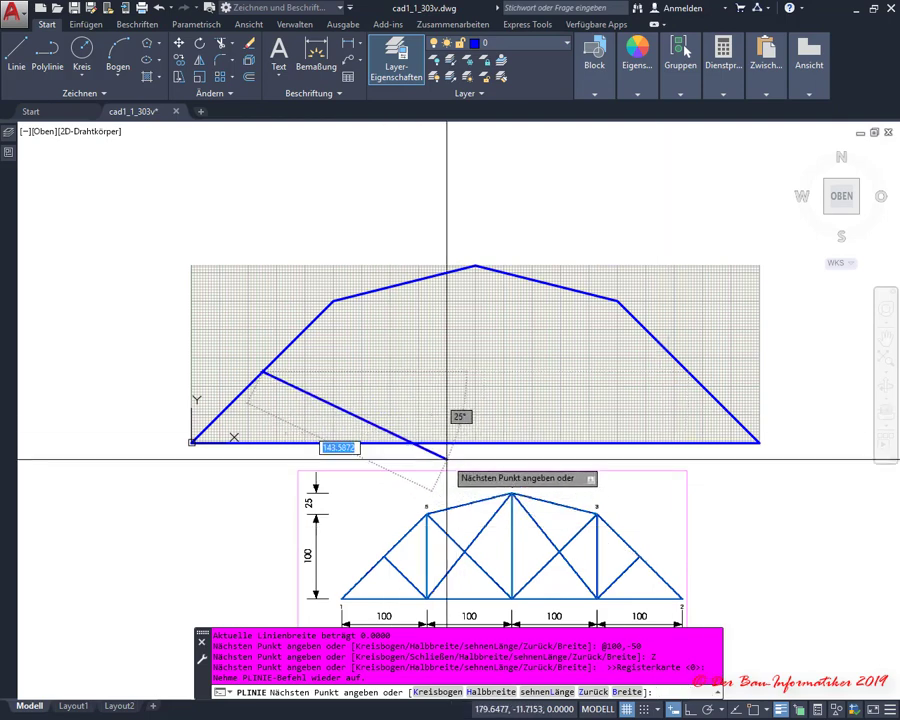
pyautogui.write('#')
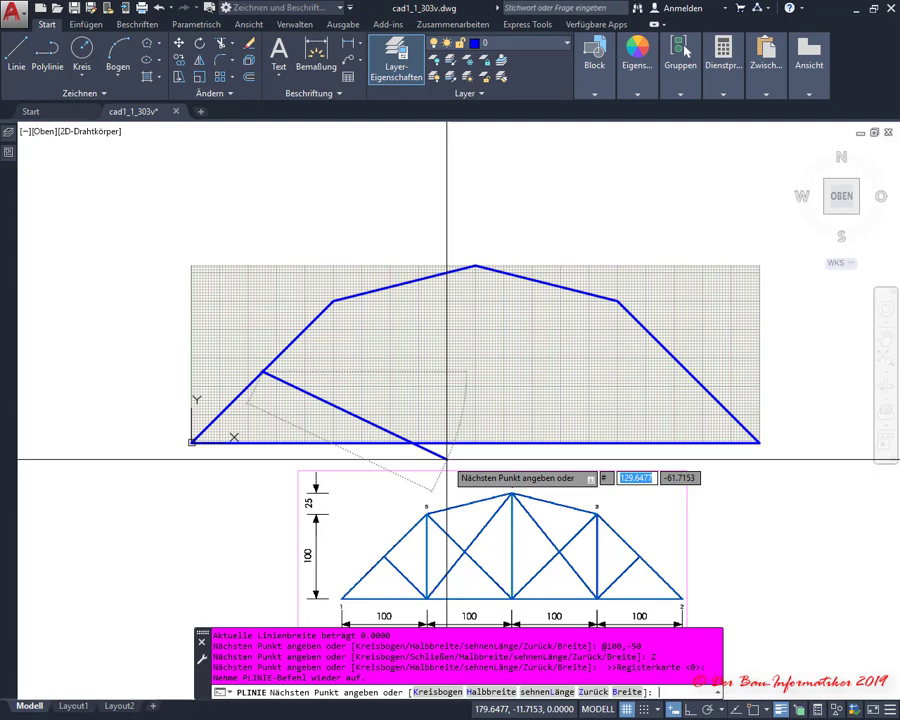
pyautogui.write('100')
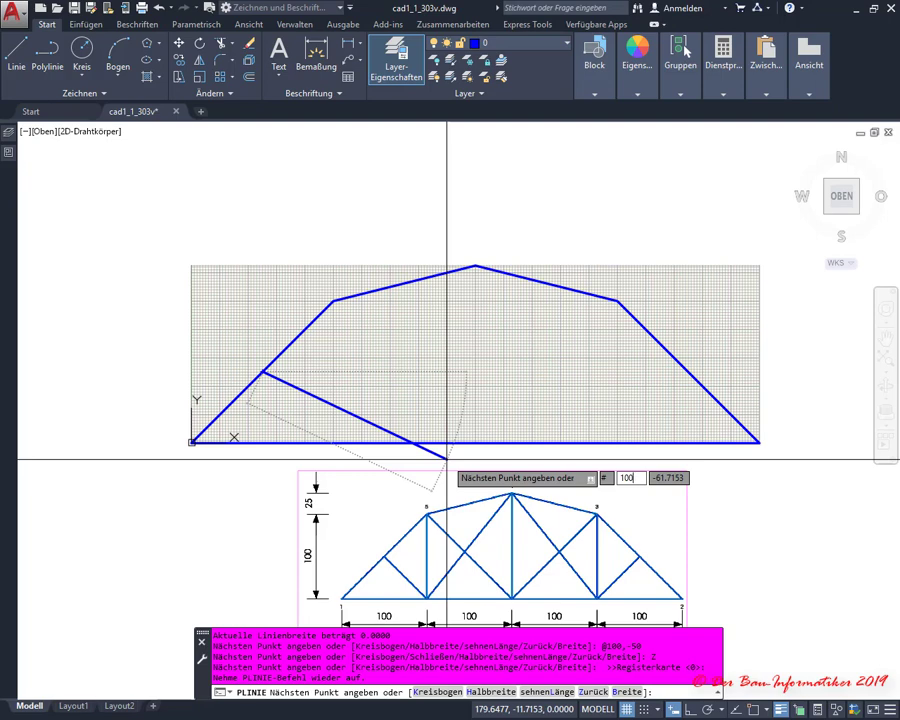
pyautogui.press('Tab')
pyautogui.write('0')
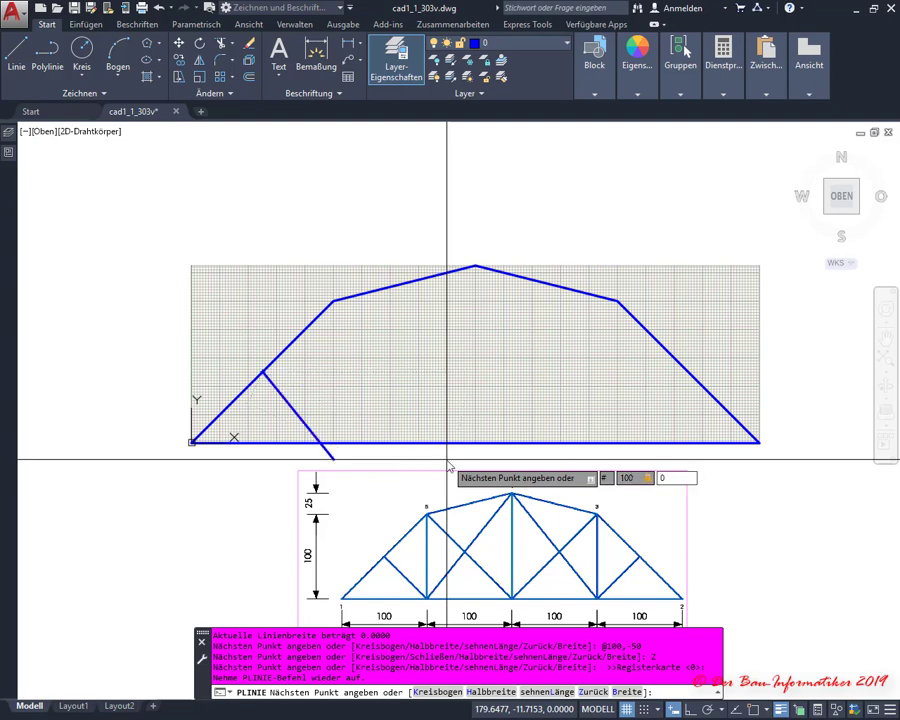
pyautogui.press('Tab')
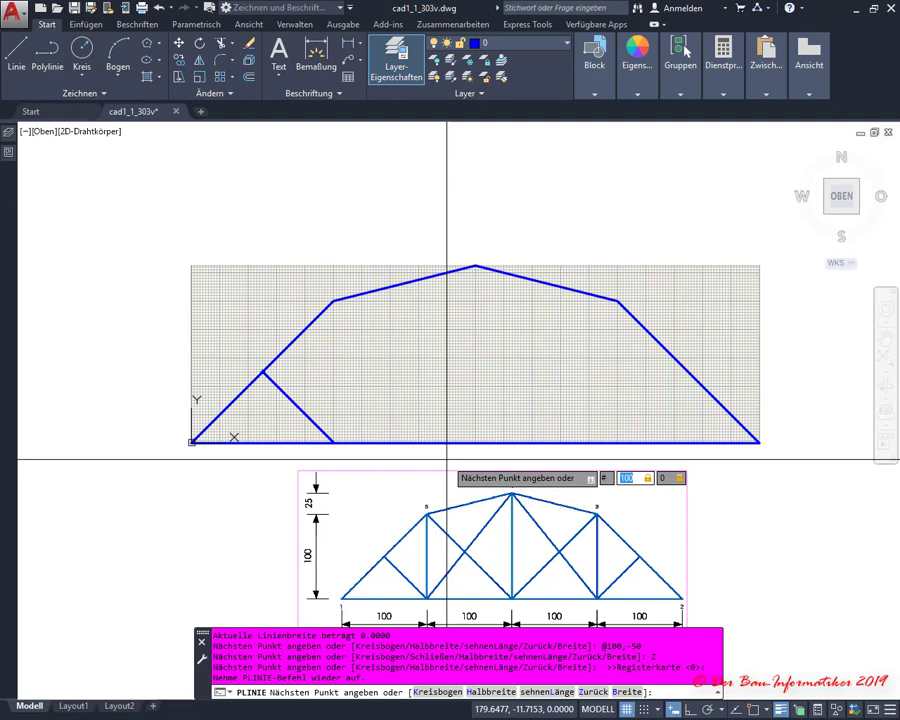
pyautogui.press('Return')
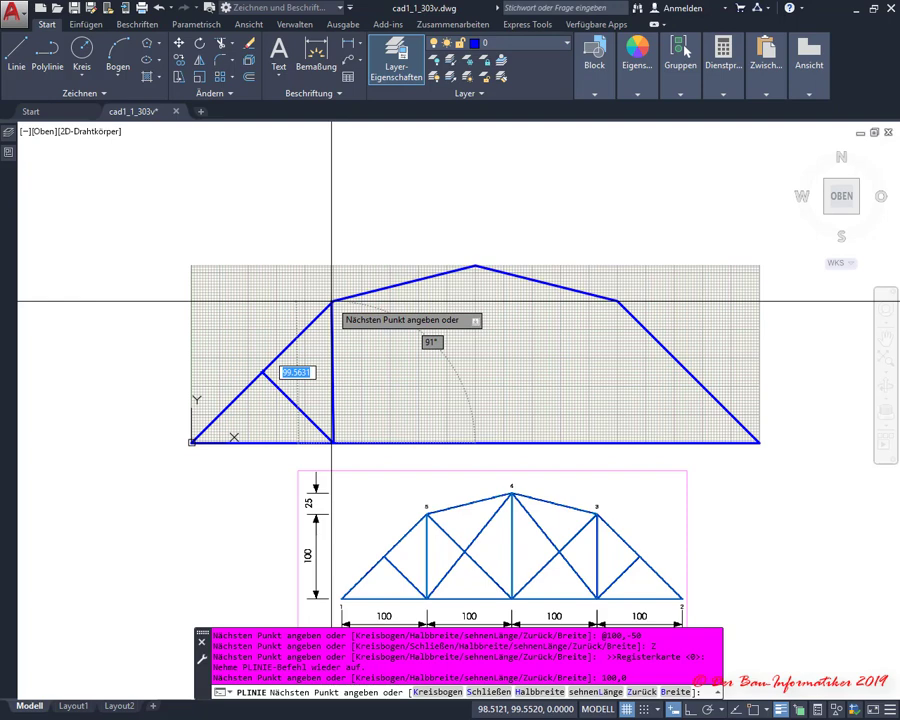
# Add a 100-unit vertical post at 90° up to 100,100
pyautogui.write('10')
pyautogui.press('BackSpace')
pyautogui.press('BackSpace')
pyautogui.write('1')
pyautogui.write('00')
pyautogui.press('Tab')
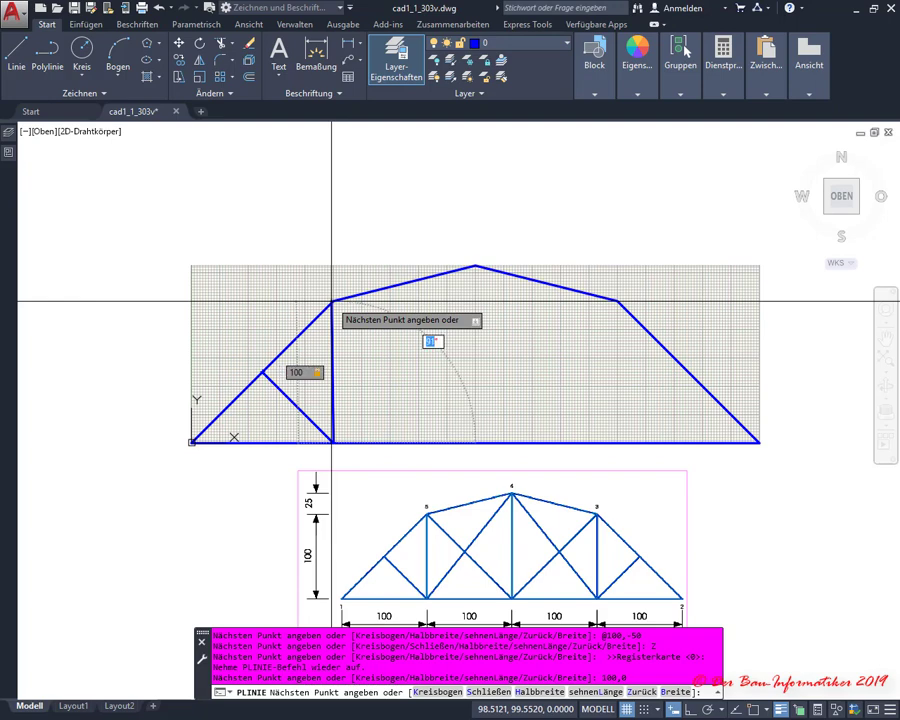
pyautogui.write('90')
pyautogui.press('Tab')
pyautogui.press('Return')
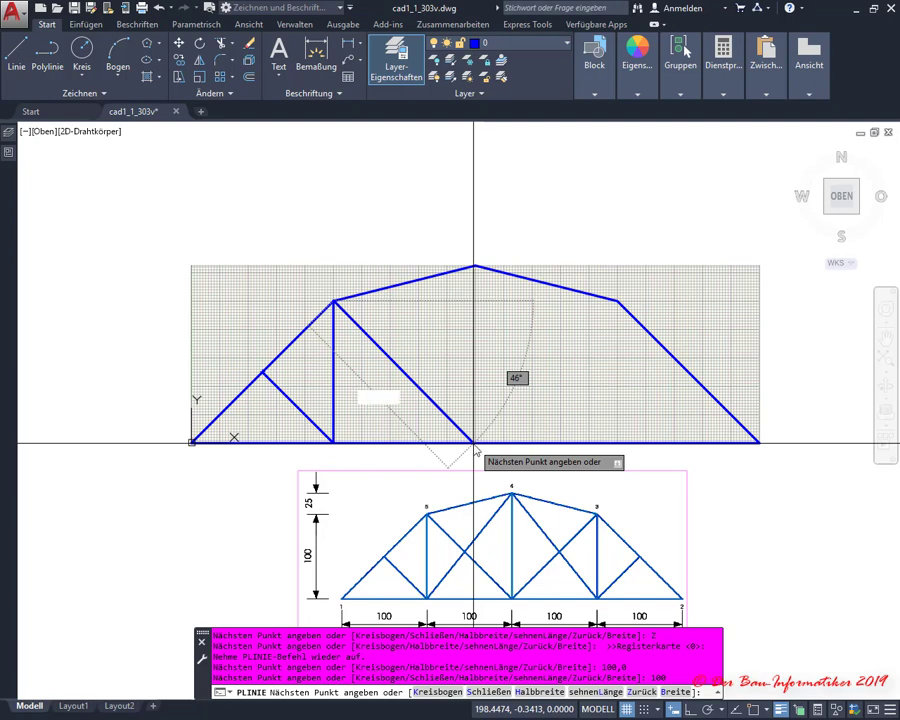
pyautogui.write('100')
pyautogui.press('Tab')
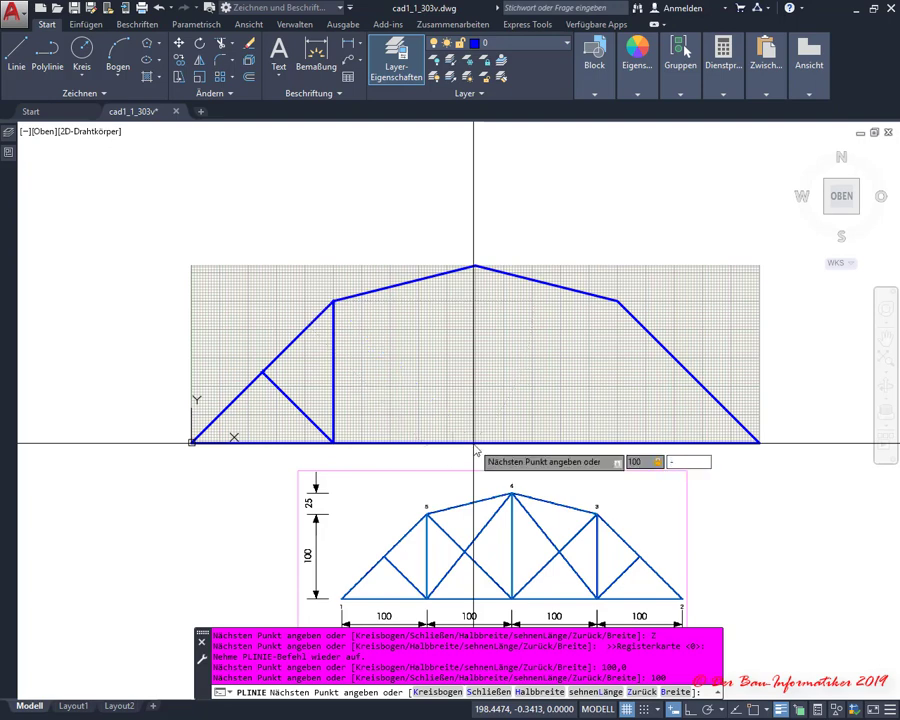
pyautogui.write('100')
pyautogui.press('Tab')
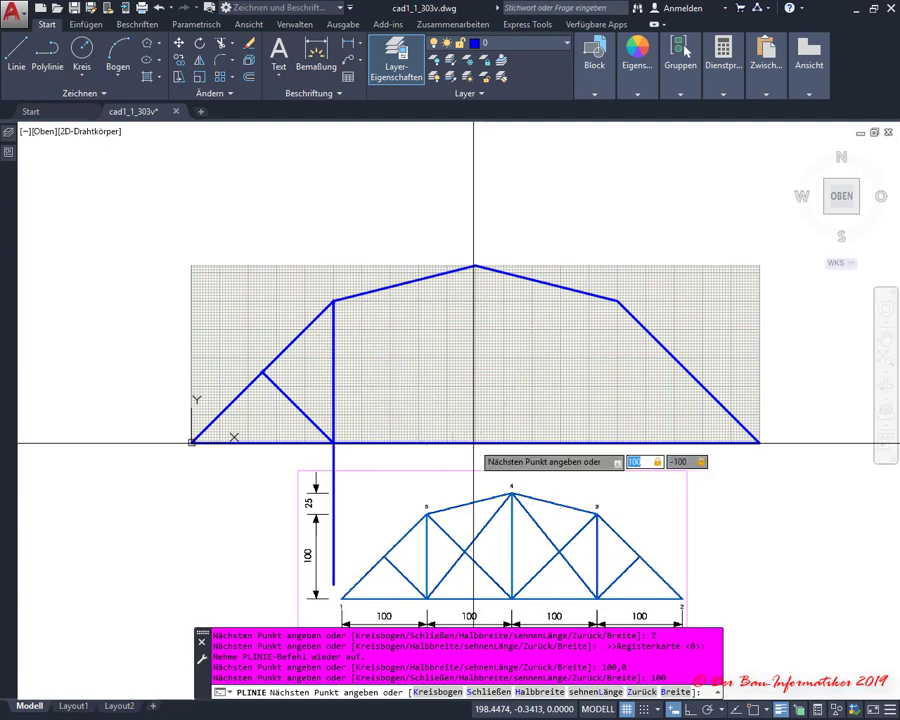
pyautogui.press('Return')
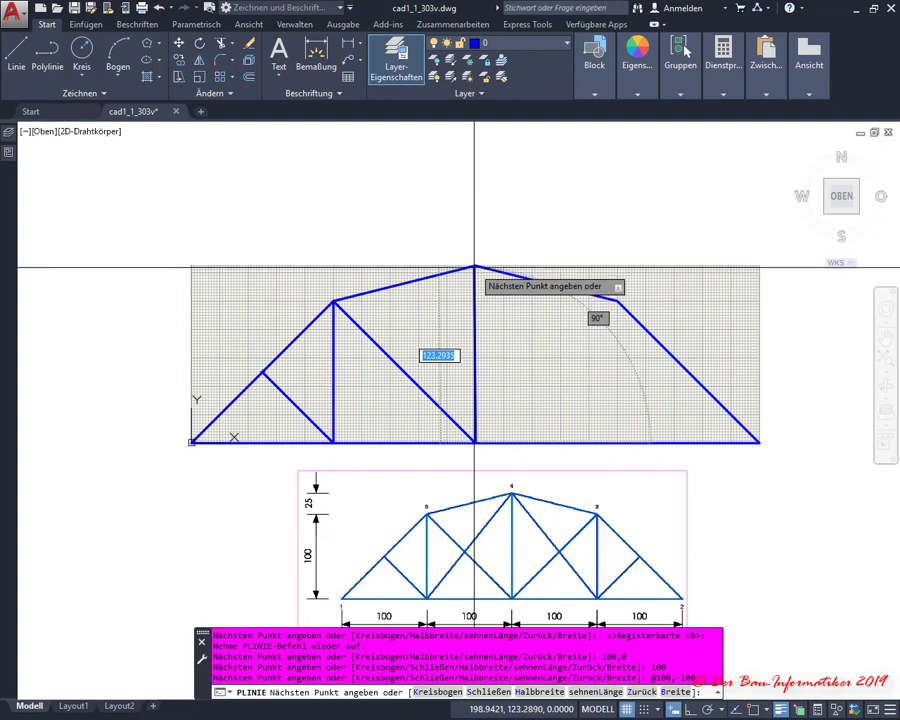
# Add a 125-unit post up to the truss apex
pyautogui.write('15')
pyautogui.press('BackSpace')
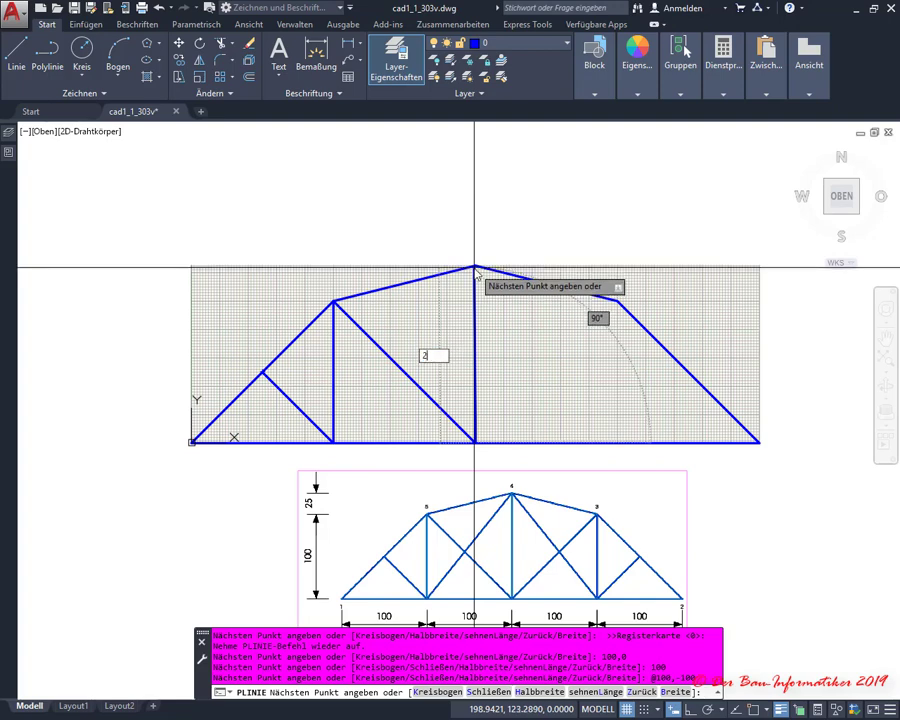
pyautogui.press('BackSpace')
pyautogui.write('125')
pyautogui.press('Tab')
pyautogui.write('45')
pyautogui.press('Tab')
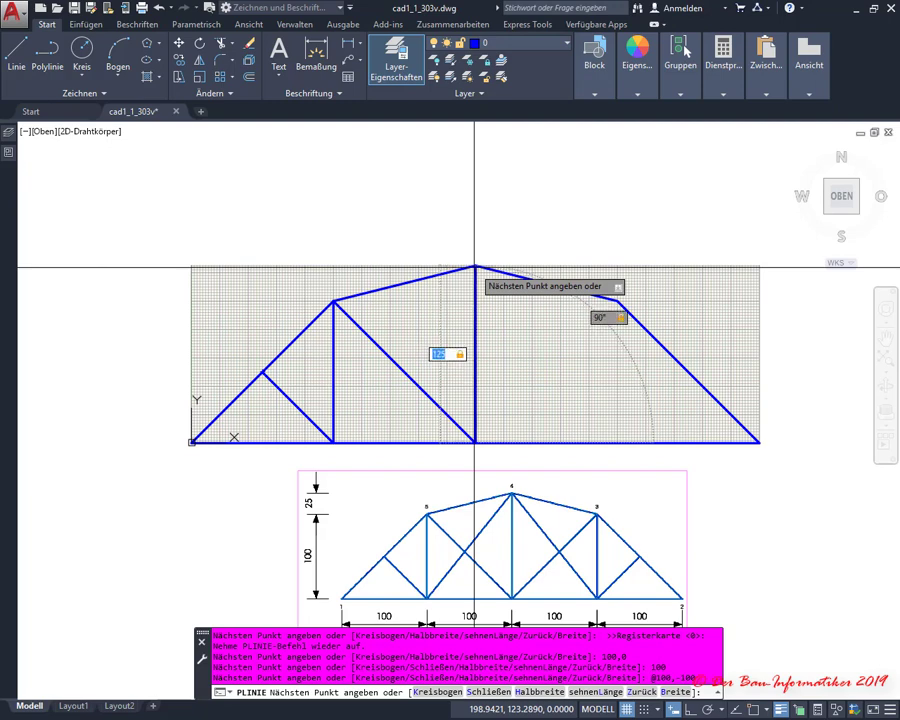
pyautogui.press('Tab')
pyautogui.press('Return')
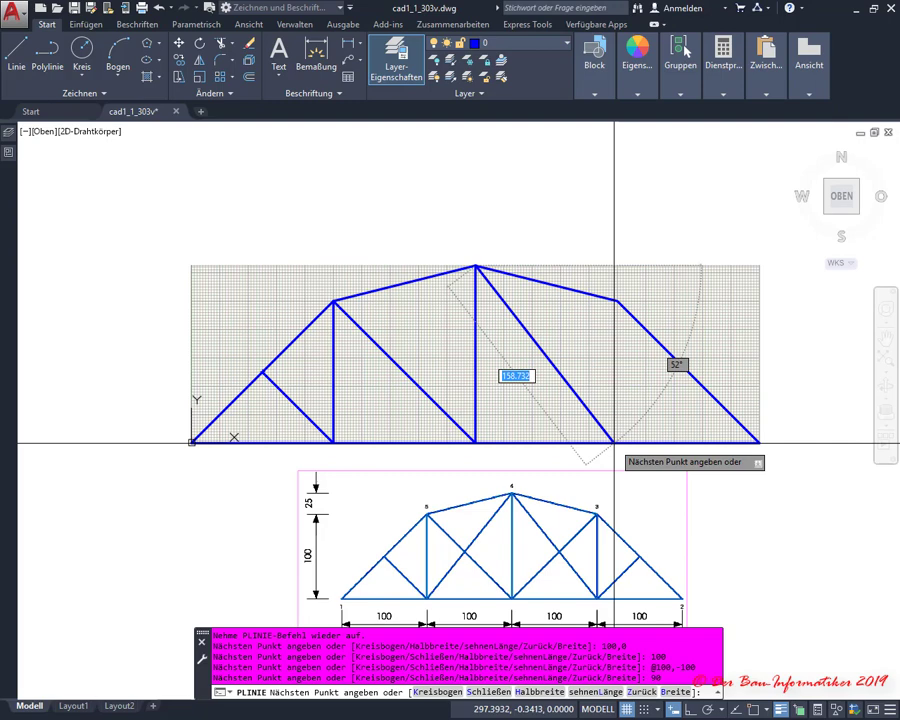
pyautogui.write('100')
pyautogui.press('Return')
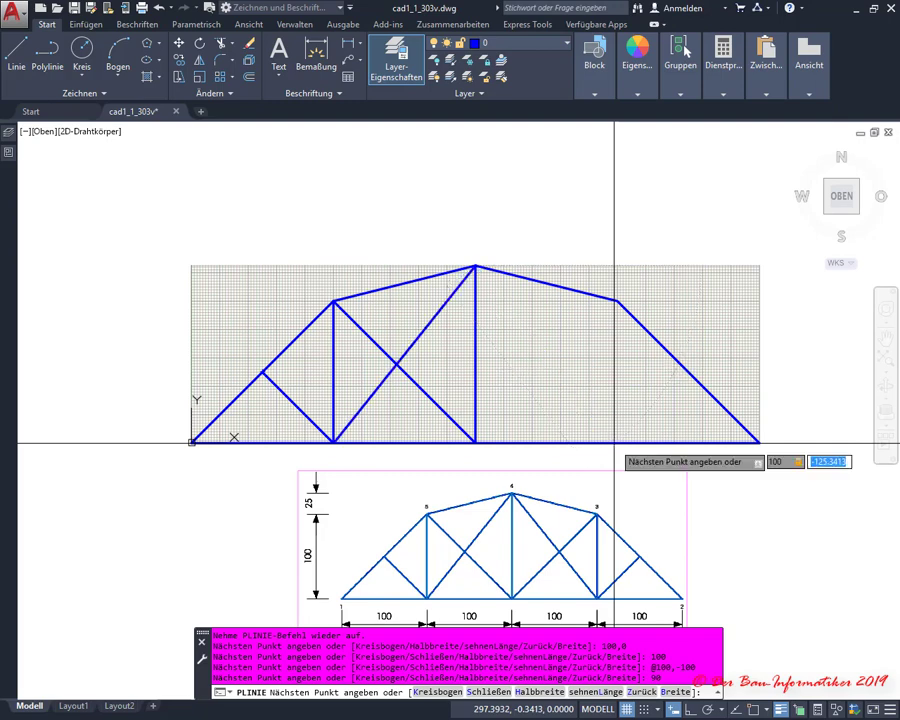
pyautogui.write('-1')
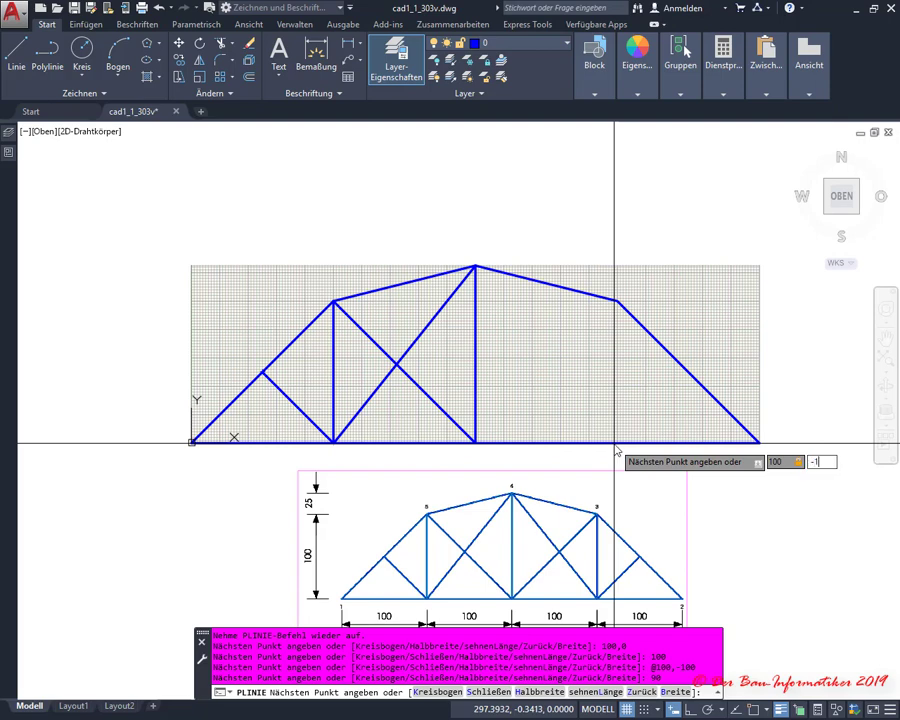
pyautogui.write('25')
pyautogui.press('Tab')
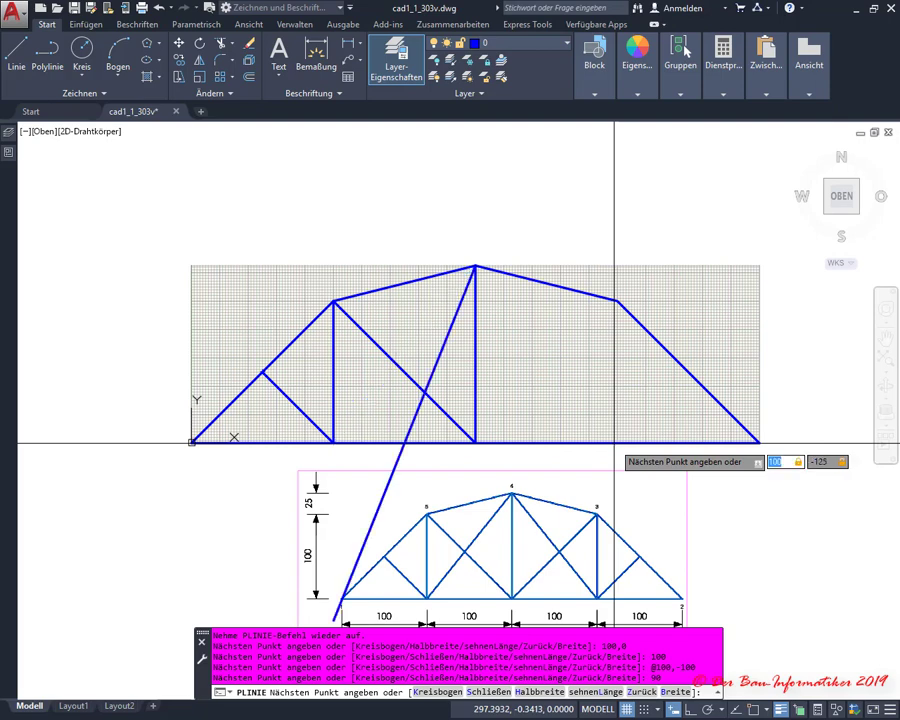
pyautogui.press('Return')
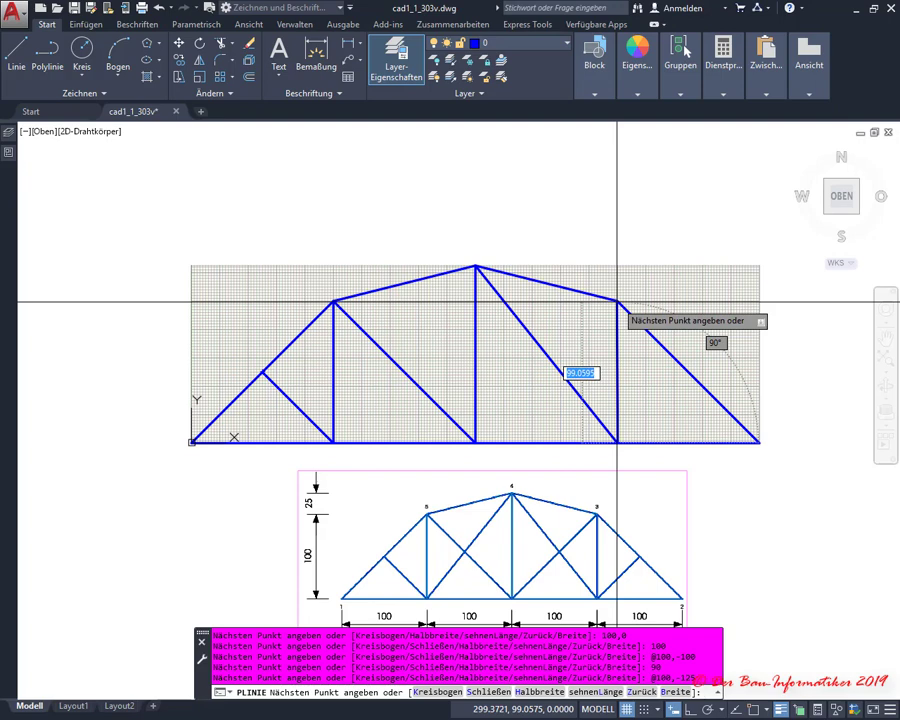
# Add a vertical post up to 300,100 and end the polyline
pyautogui.write('@')
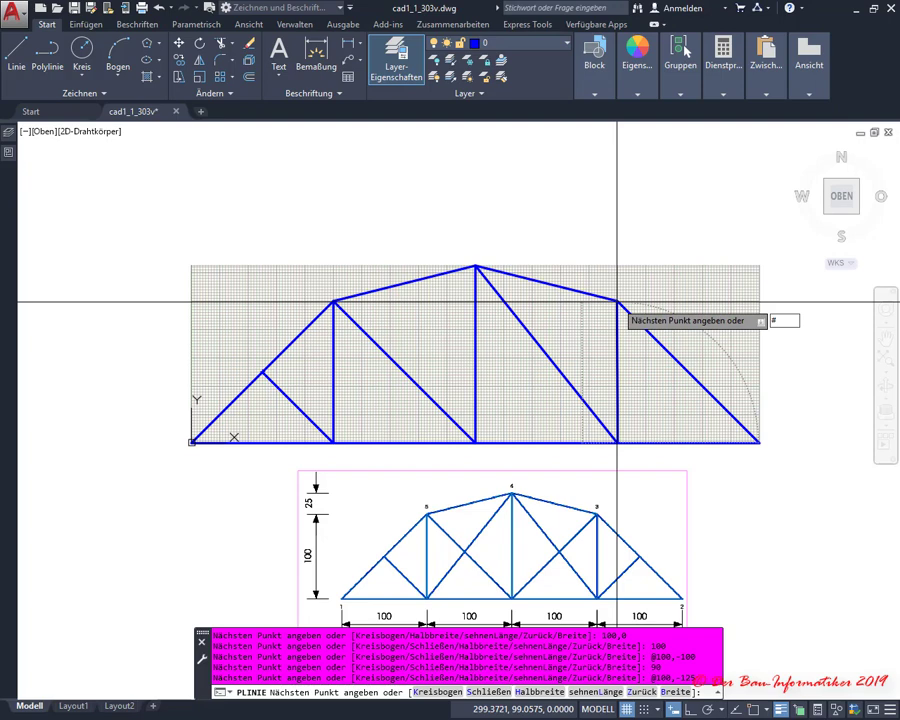
pyautogui.write('1')
pyautogui.write('00')
pyautogui.press('Tab')
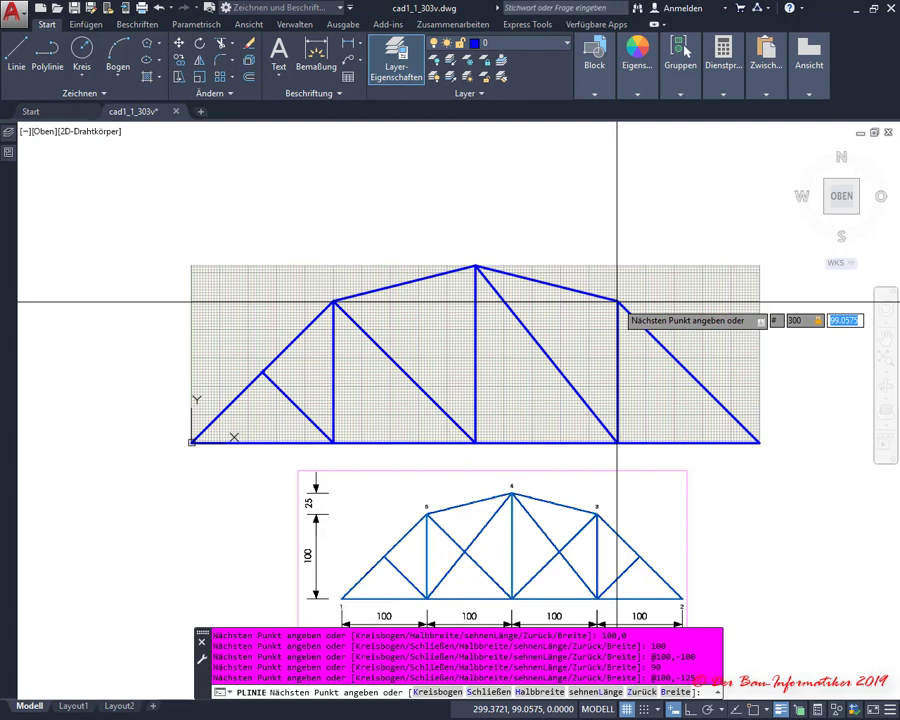
pyautogui.write('100')
pyautogui.press('Return')
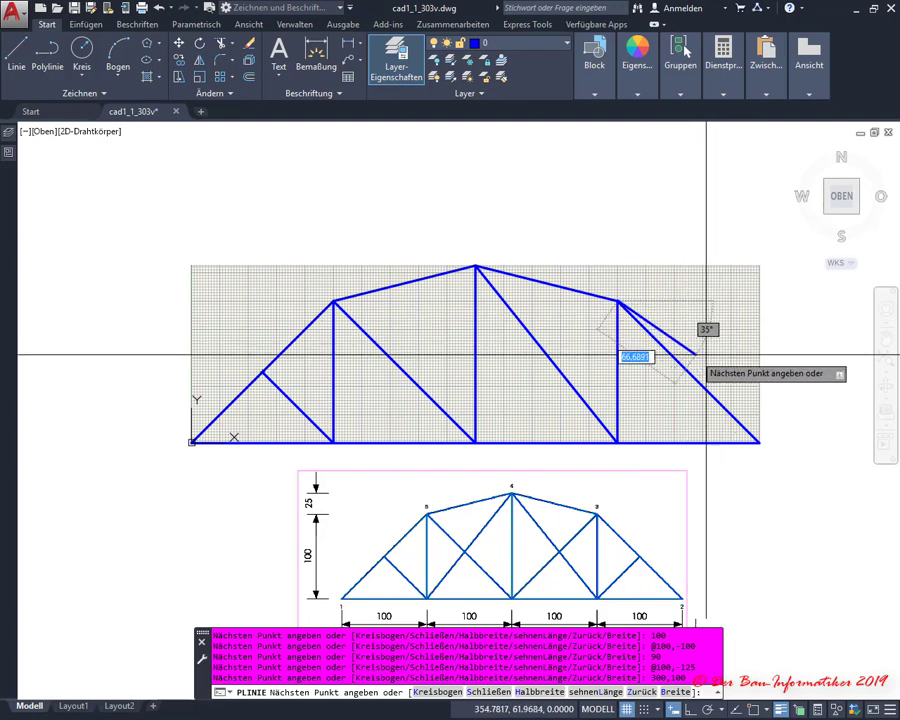
pyautogui.press('Escape')
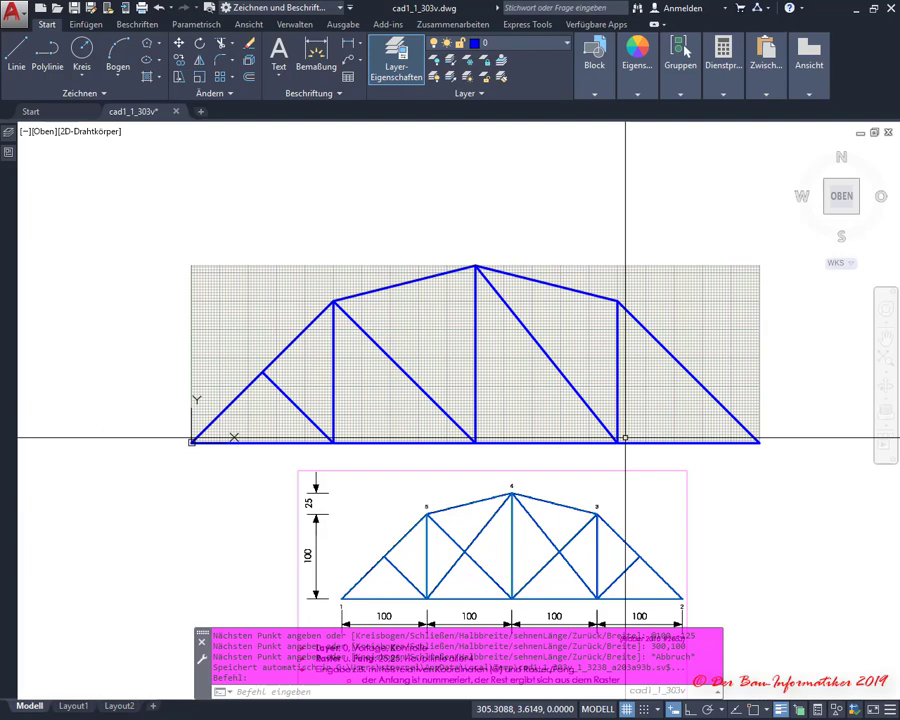
pyautogui.click(16, 55)
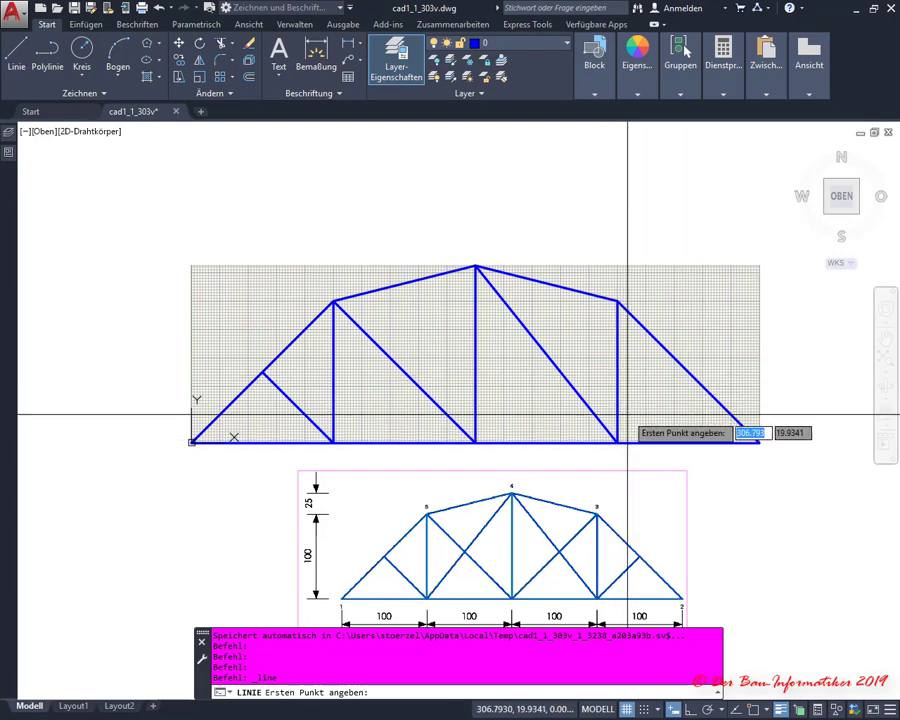
# Start a line at 300,0 with its angle locked at 45 degrees
pyautogui.write('300')
pyautogui.press('Tab')
pyautogui.write('0')
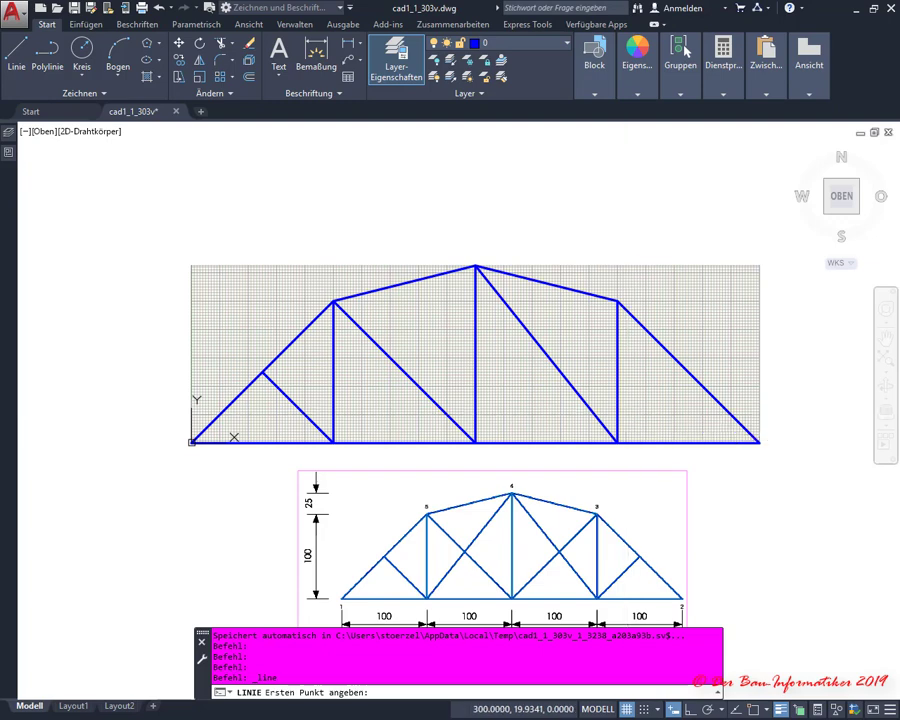
pyautogui.press('Return')
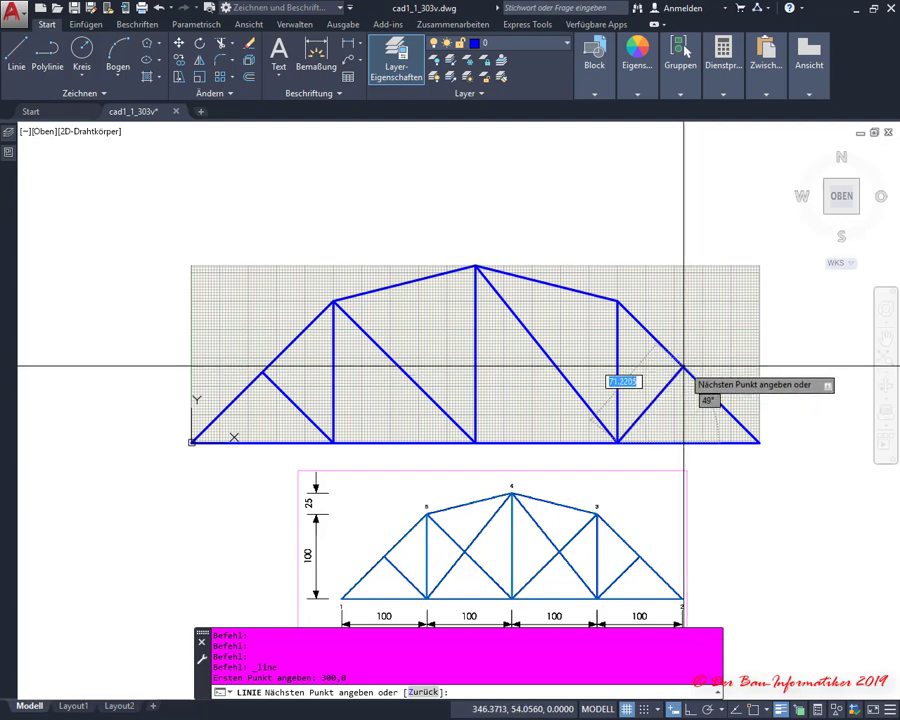
pyautogui.press('Tab')
pyautogui.write('45')
pyautogui.press('Tab')
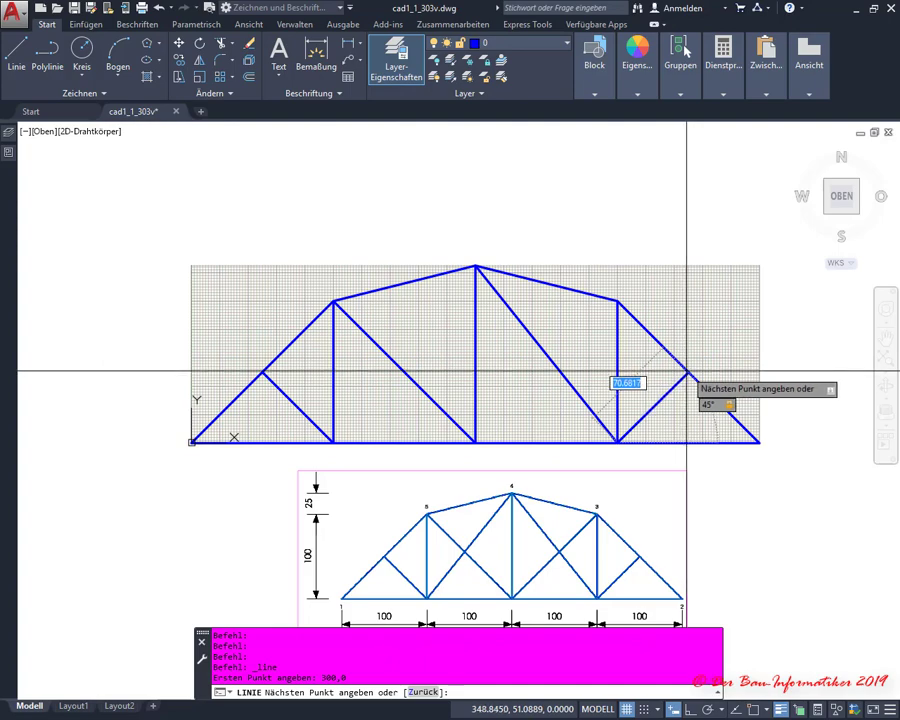
pyautogui.scroll(5, 686, 374)
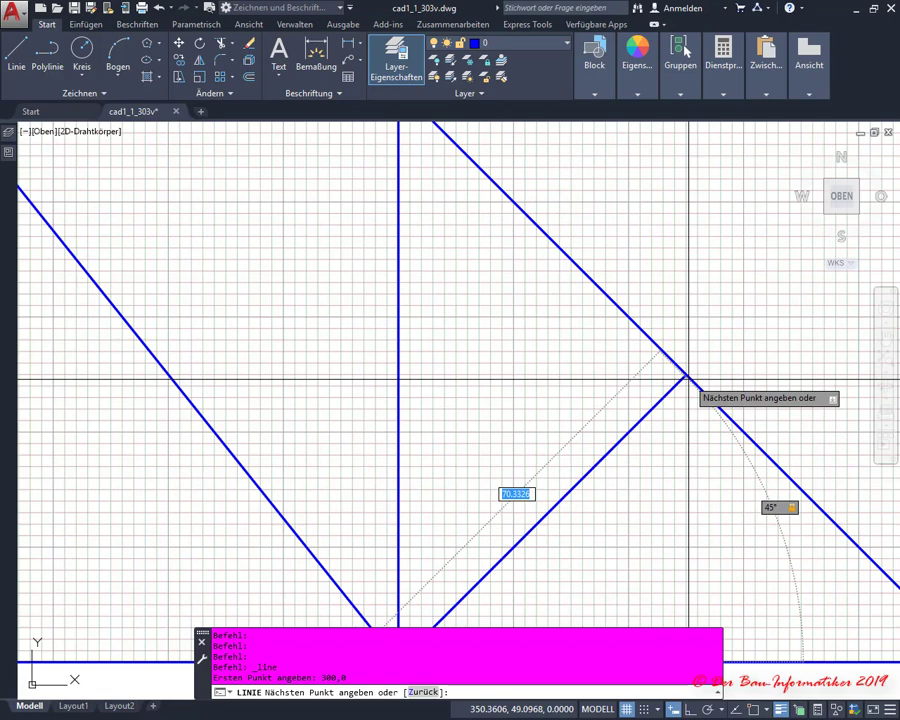
pyautogui.scroll(-3, 688, 376)
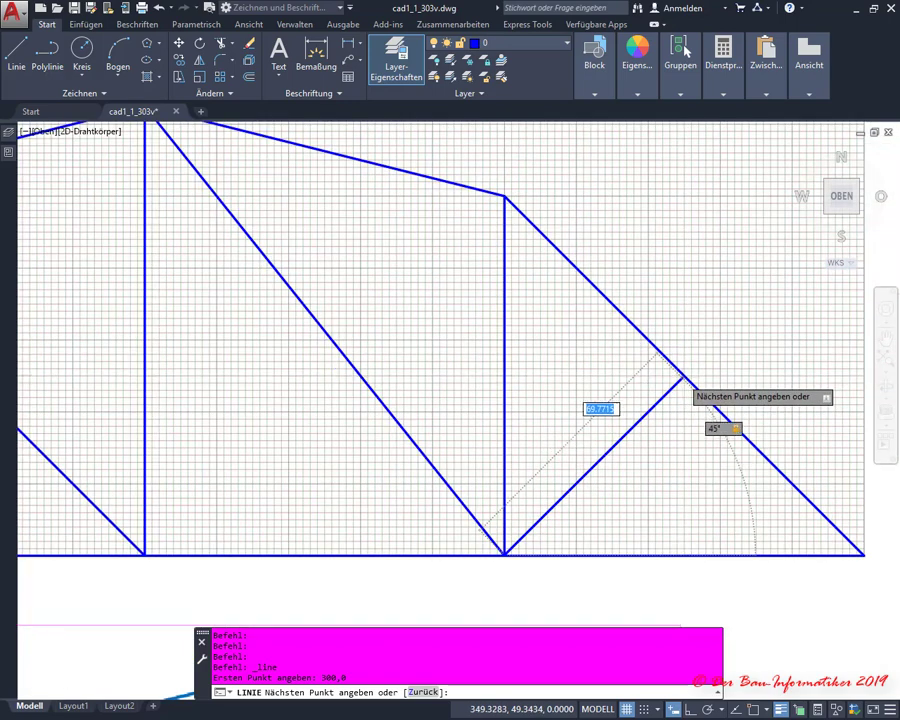
pyautogui.scroll(-2, 683, 370)
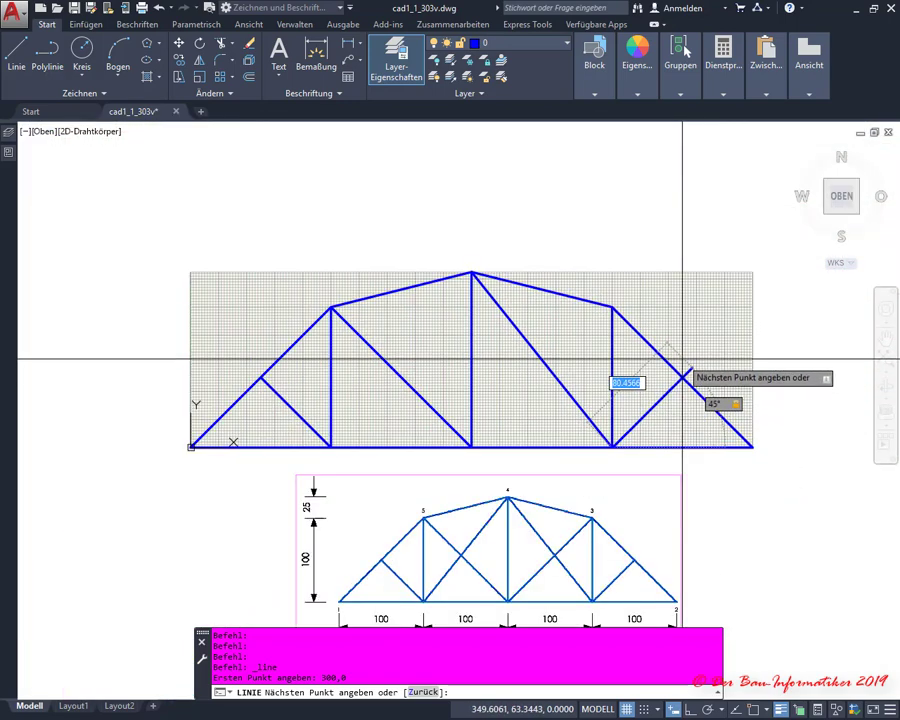
pyautogui.scroll(4, 668, 376)
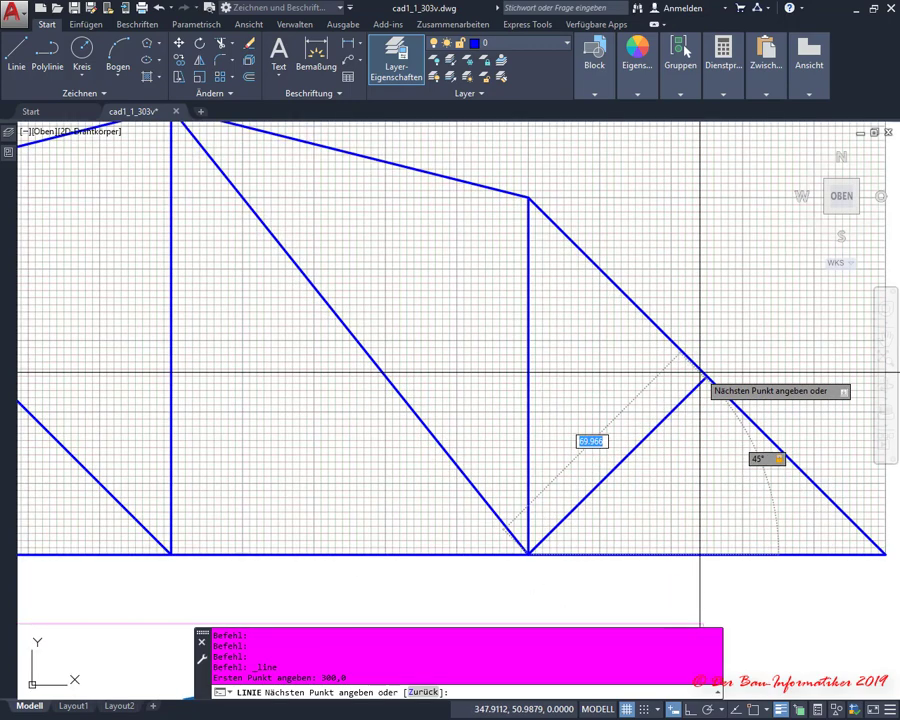
pyautogui.scroll(-2, 700, 375)
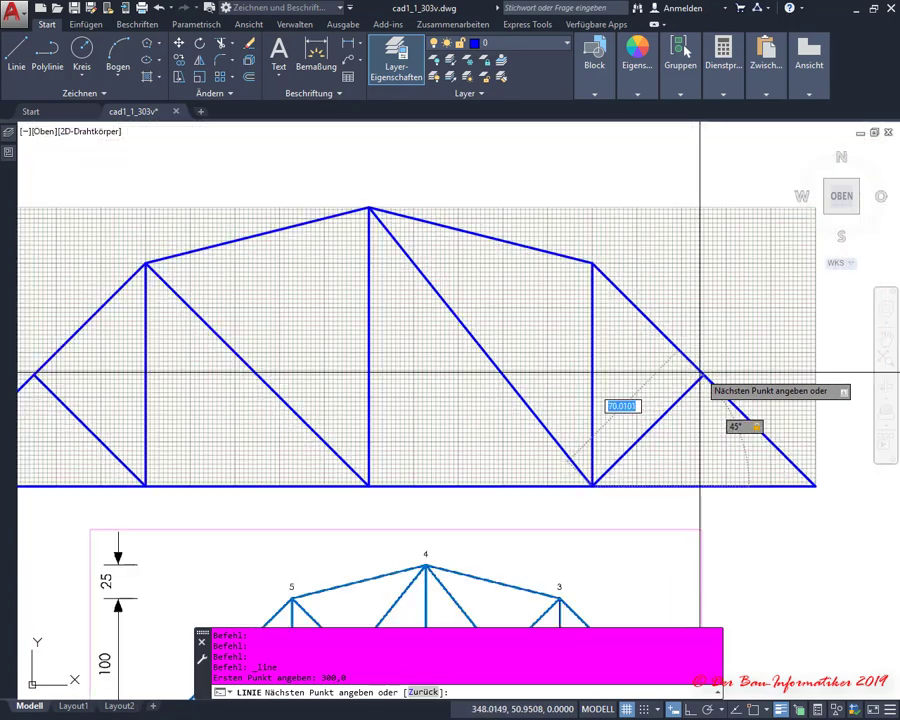
pyautogui.scroll(-2, 700, 375)
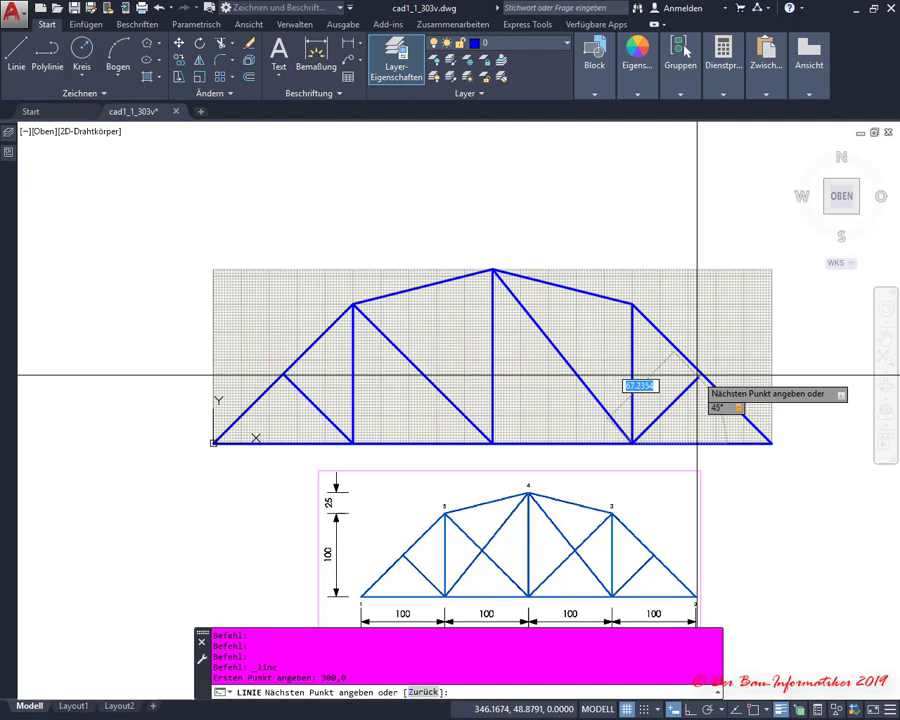
pyautogui.write('50')
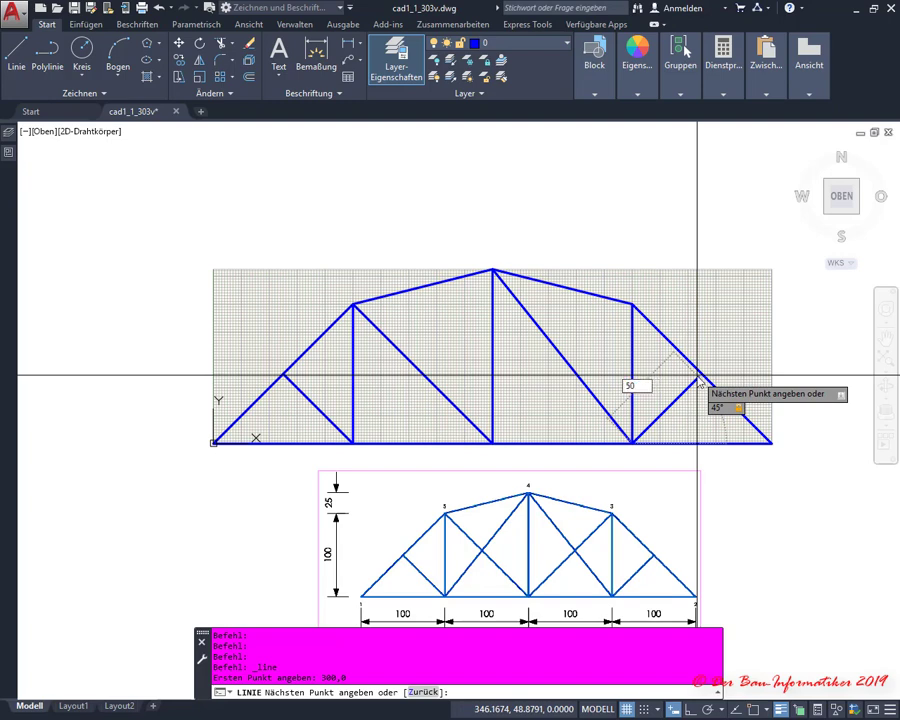
pyautogui.write(',')
pyautogui.press('Return')
pyautogui.press('BackSpace')
pyautogui.write('50')
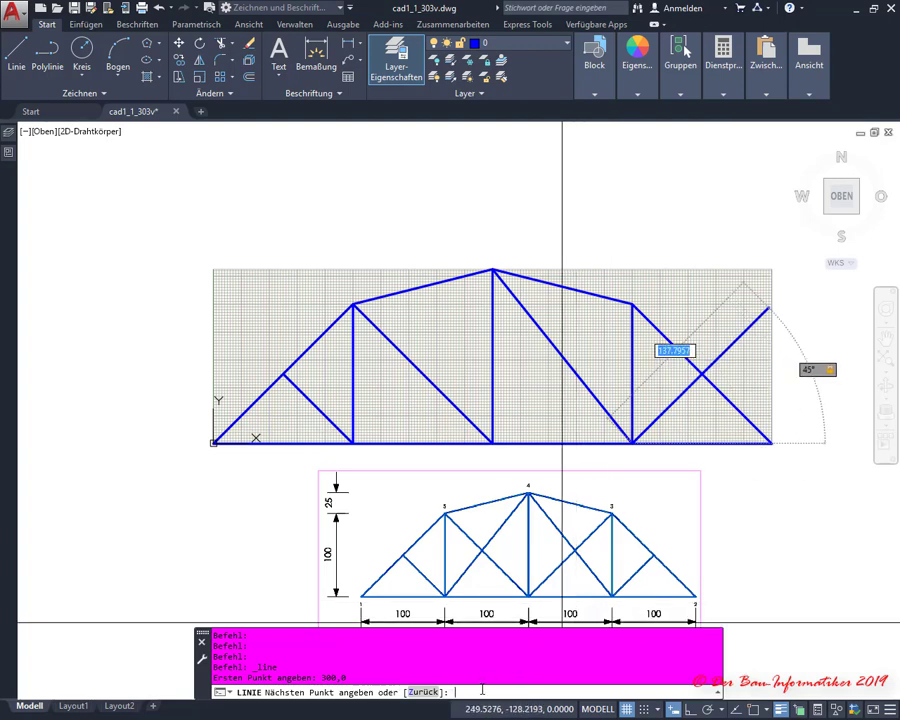
pyautogui.write('@50,50')
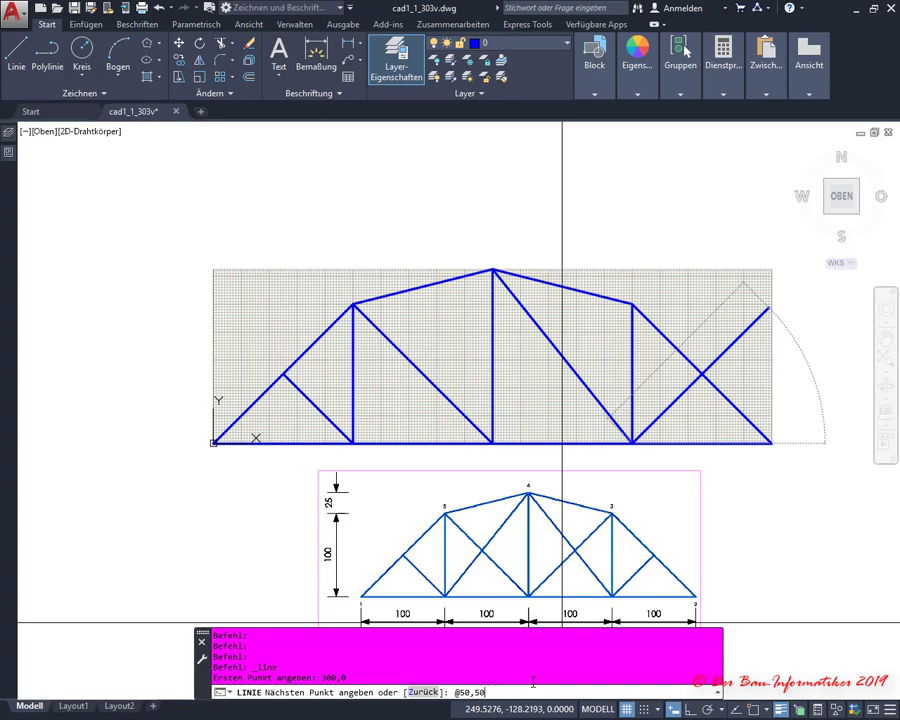
pyautogui.press('Return')
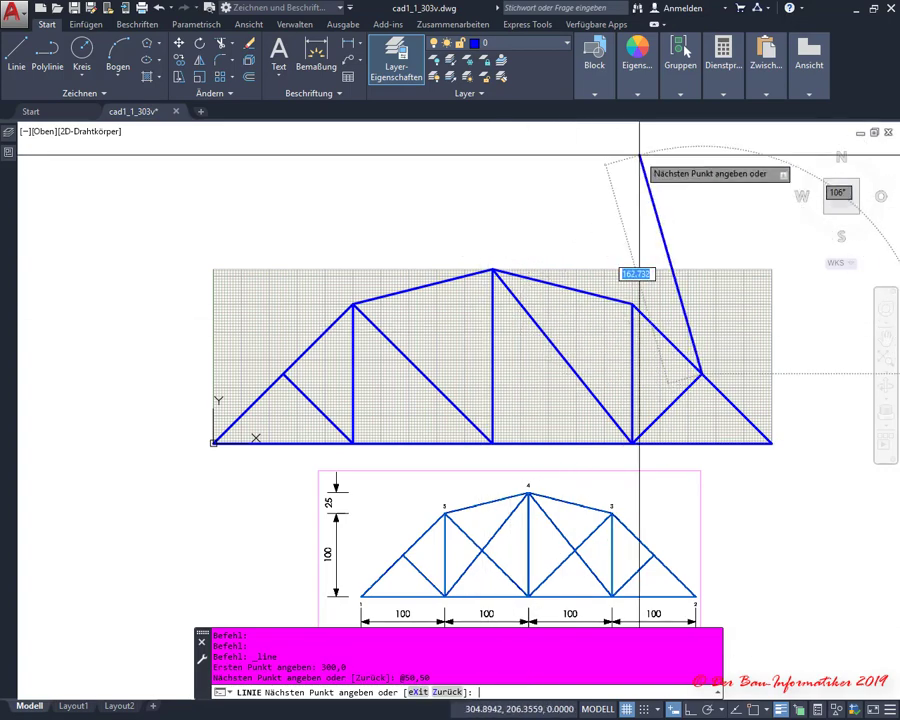
pyautogui.press('Return')
# Start a new line with grid snap turned on
pyautogui.scroll(3, 700, 395)
pyautogui.scroll(5, 650, 261)
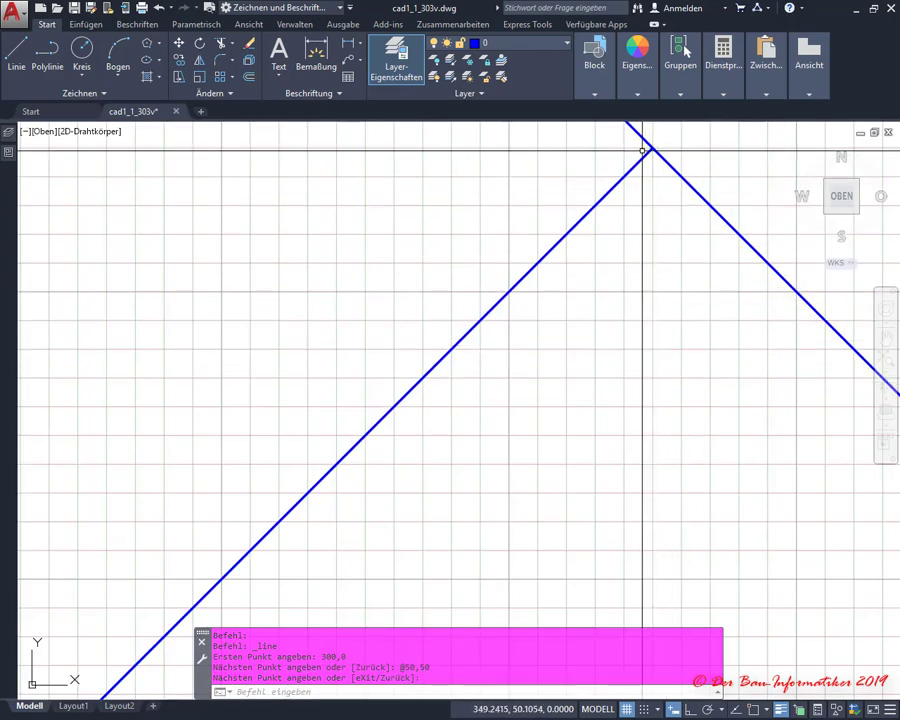
pyautogui.scroll(-8, 643, 150)
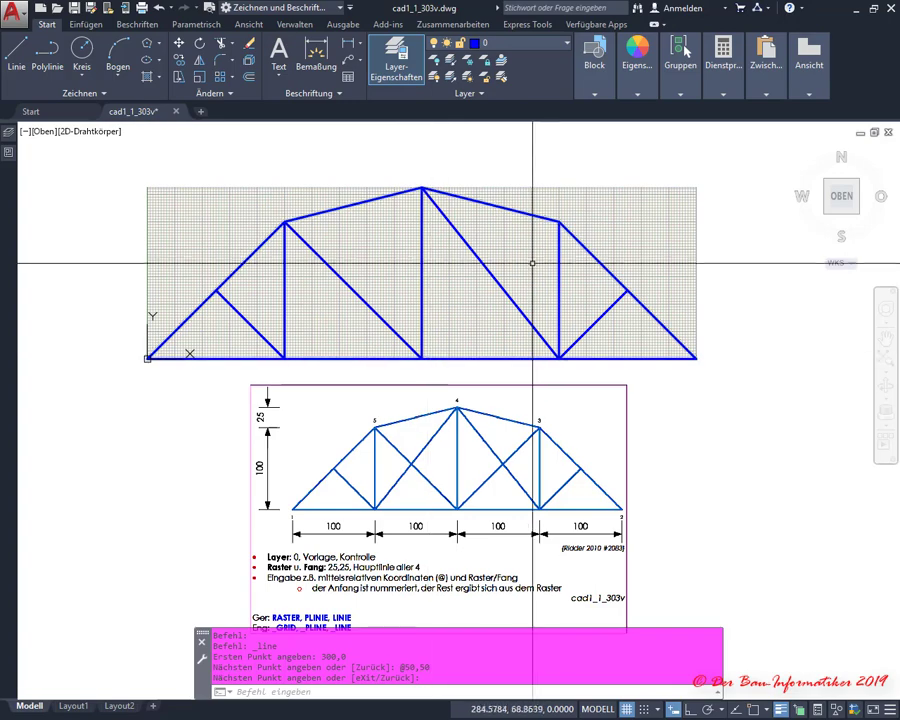
pyautogui.scroll(2, 532, 263)
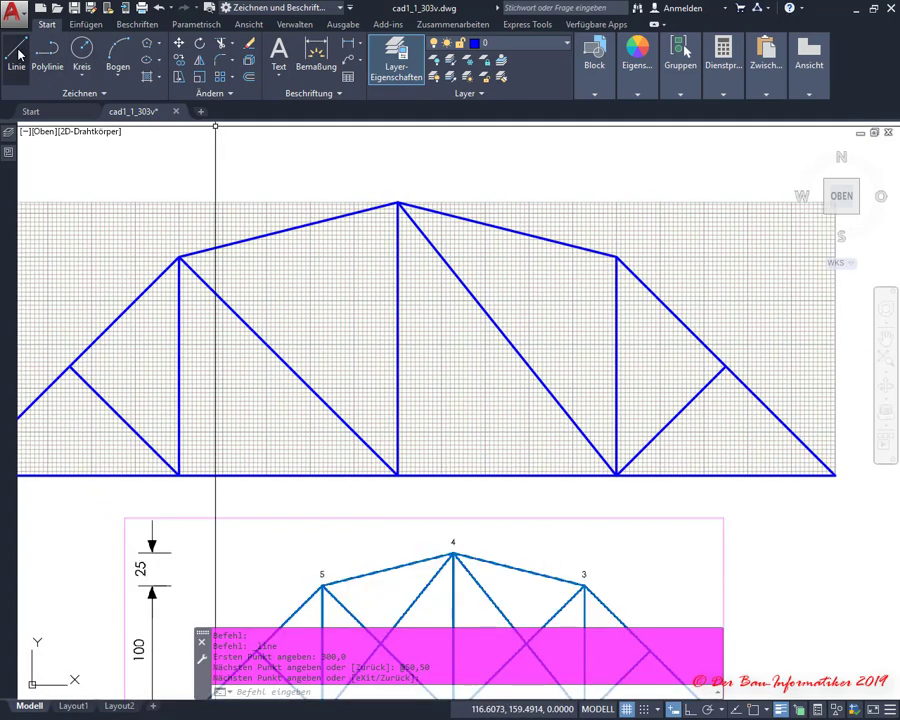
pyautogui.click(18, 55)
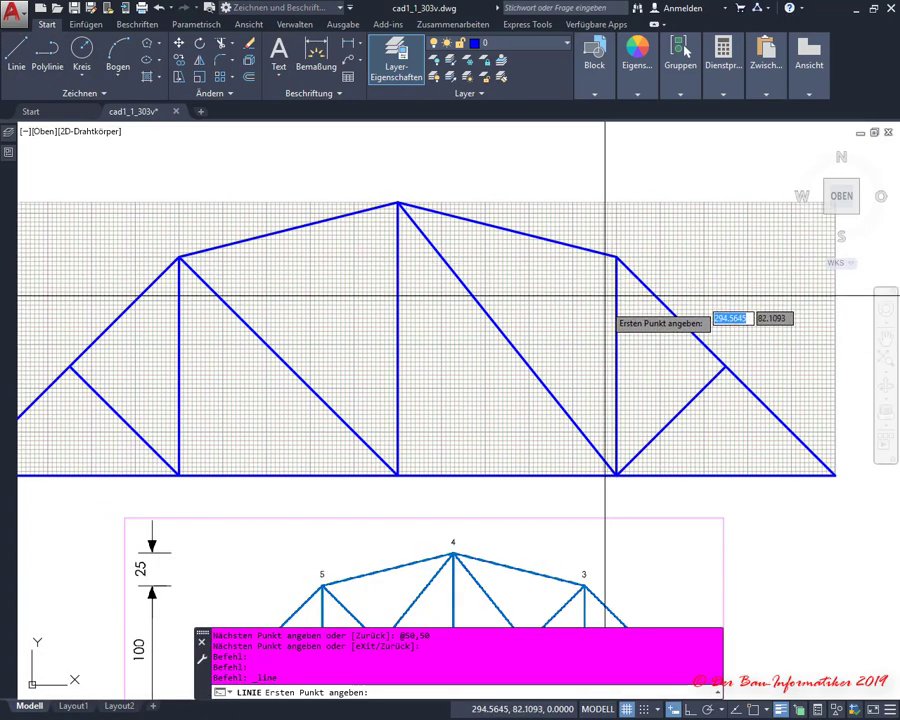
pyautogui.click(644, 709)
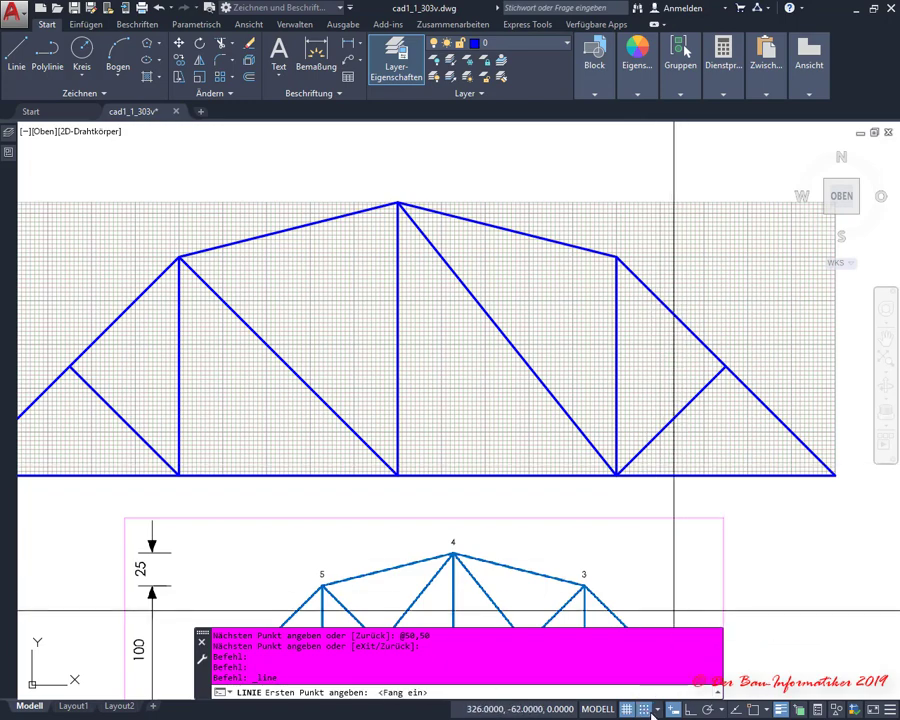
# Draw the cross diagonal from node 300,100 down to the bottom centre node 200,0
pyautogui.scroll(5, 615, 256)
pyautogui.click(600, 250)
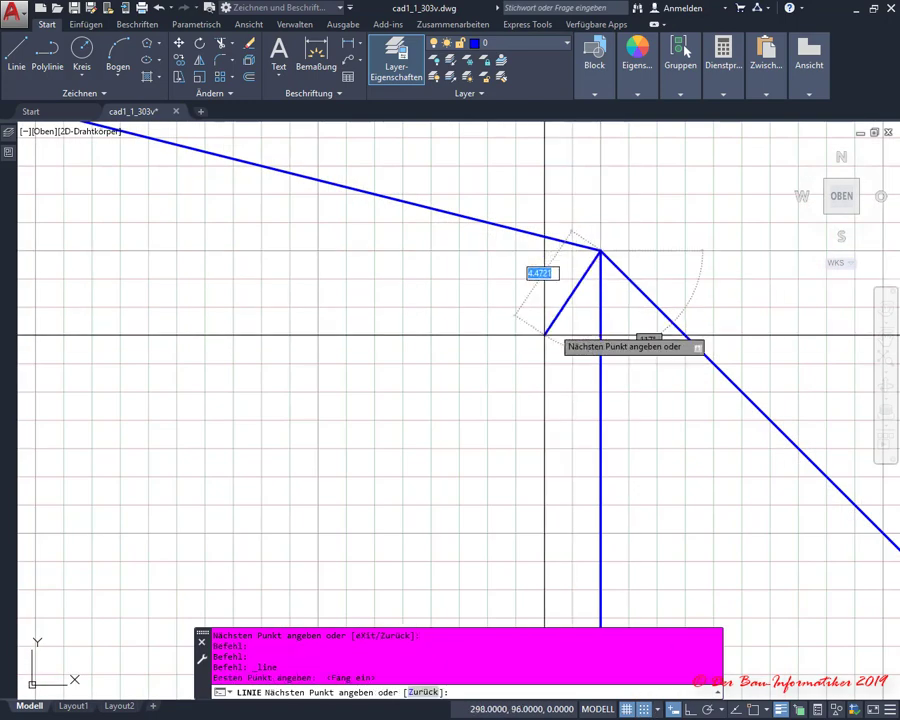
pyautogui.scroll(-5, 545, 333)
pyautogui.scroll(4, 464, 414)
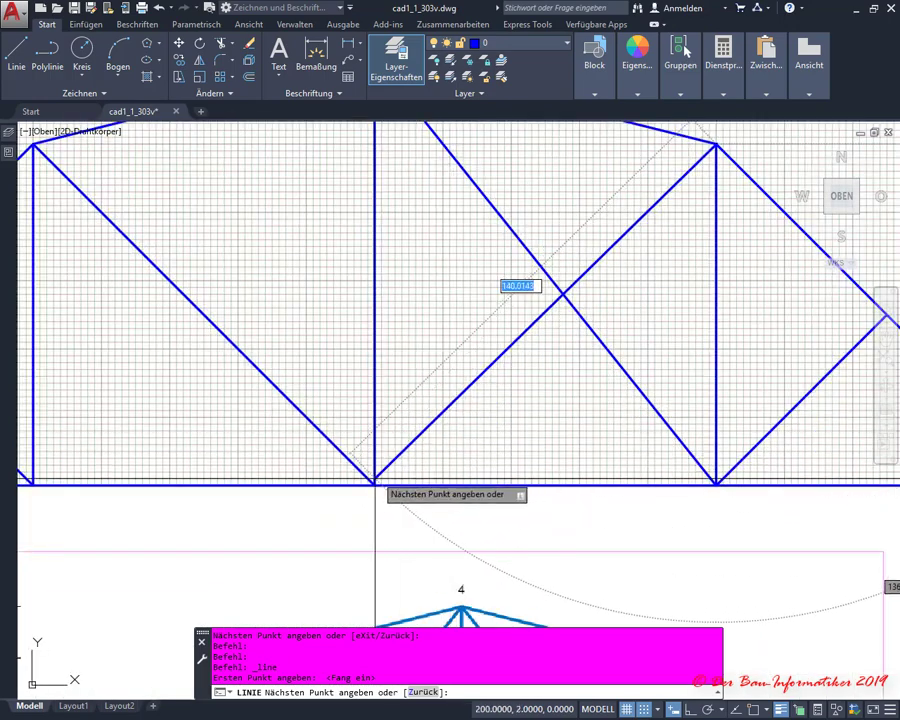
pyautogui.click(375, 486)
pyautogui.scroll(-2, 357, 294)
pyautogui.scroll(-2, 436, 268)
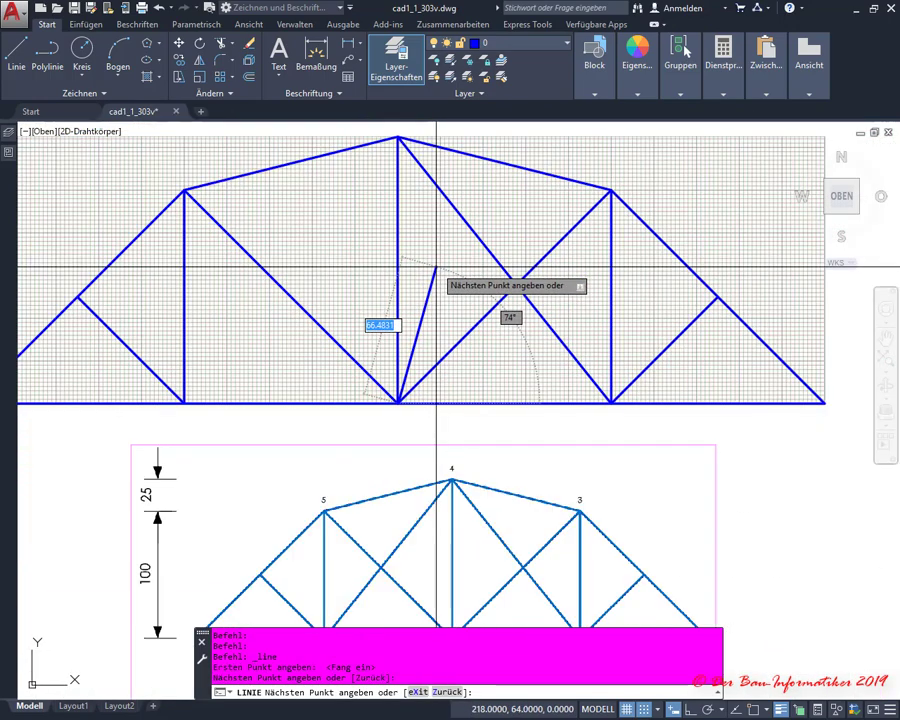
# End that line and start a new one at the bottom node 100,0
pyautogui.press('Escape')
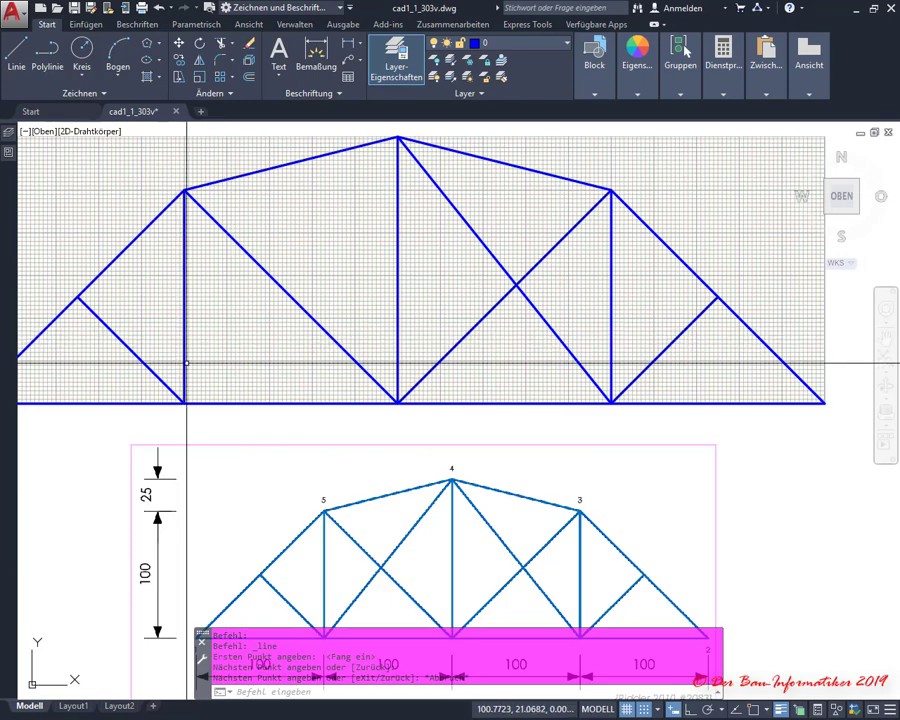
pyautogui.press('Return')
pyautogui.click(185, 403)
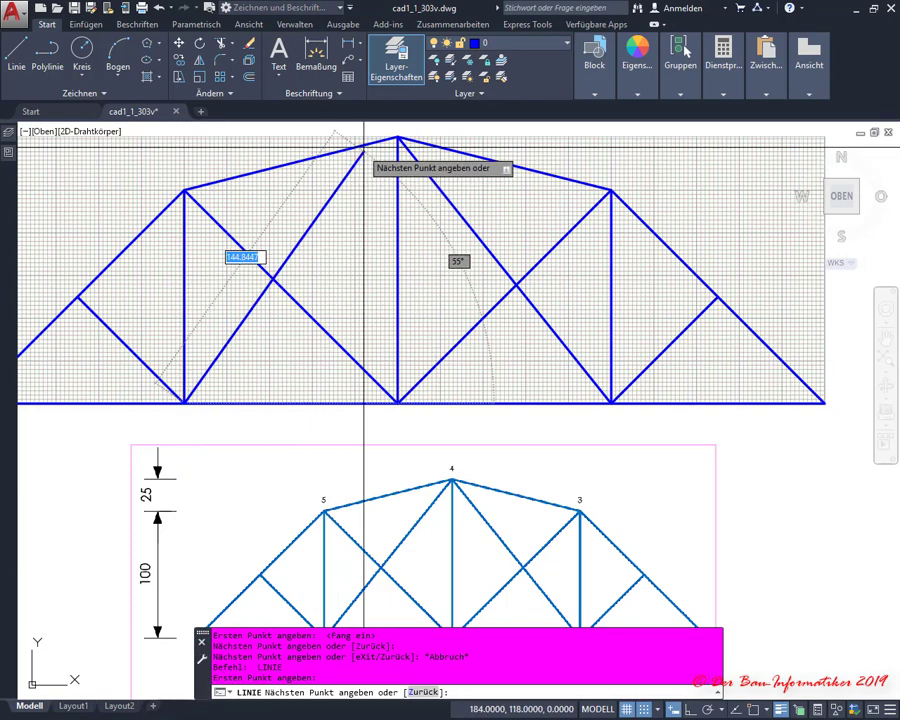
# Pan and zoom the view to centre on the truss apex
pyautogui.scroll(-2, 400, 147)
pyautogui.scroll(5, 375, 147)
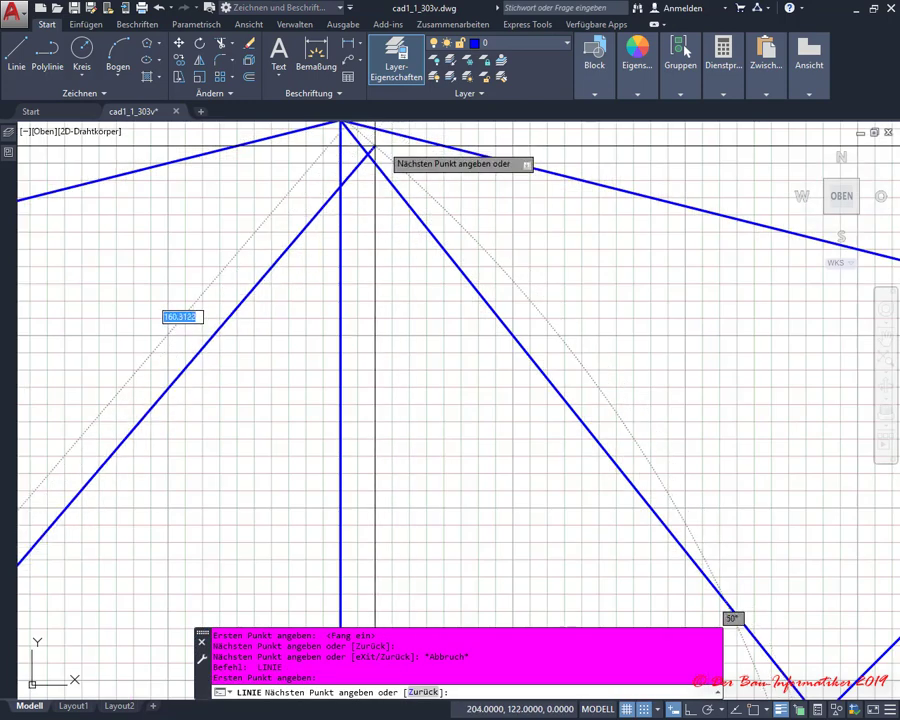
pyautogui.moveTo(325, 140); pyautogui.dragTo(335, 197, button='middle')
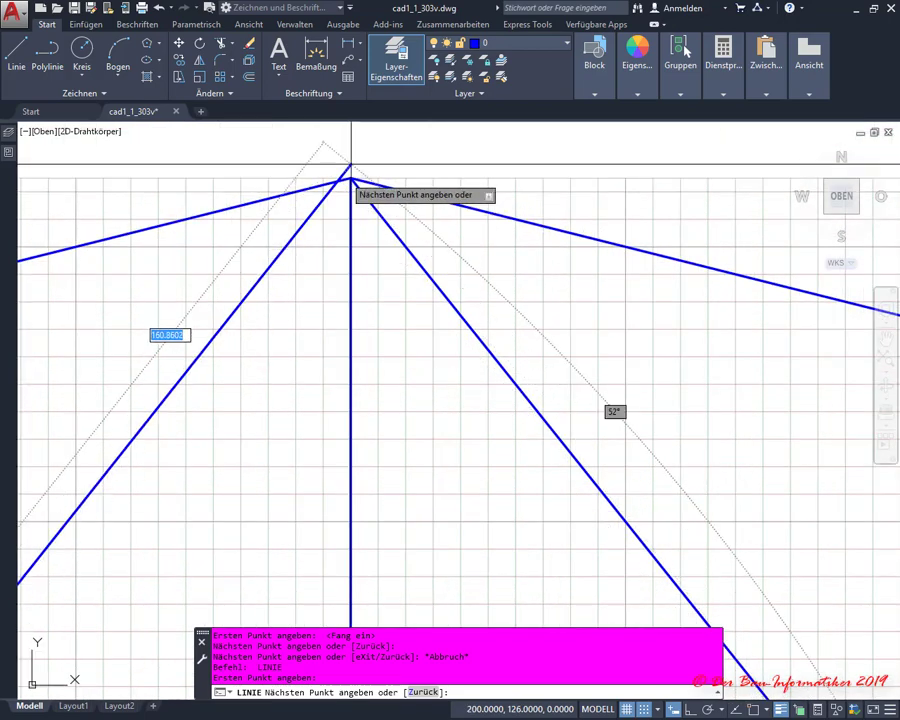
pyautogui.moveTo(350, 266); pyautogui.dragTo(407, 314, button='middle')
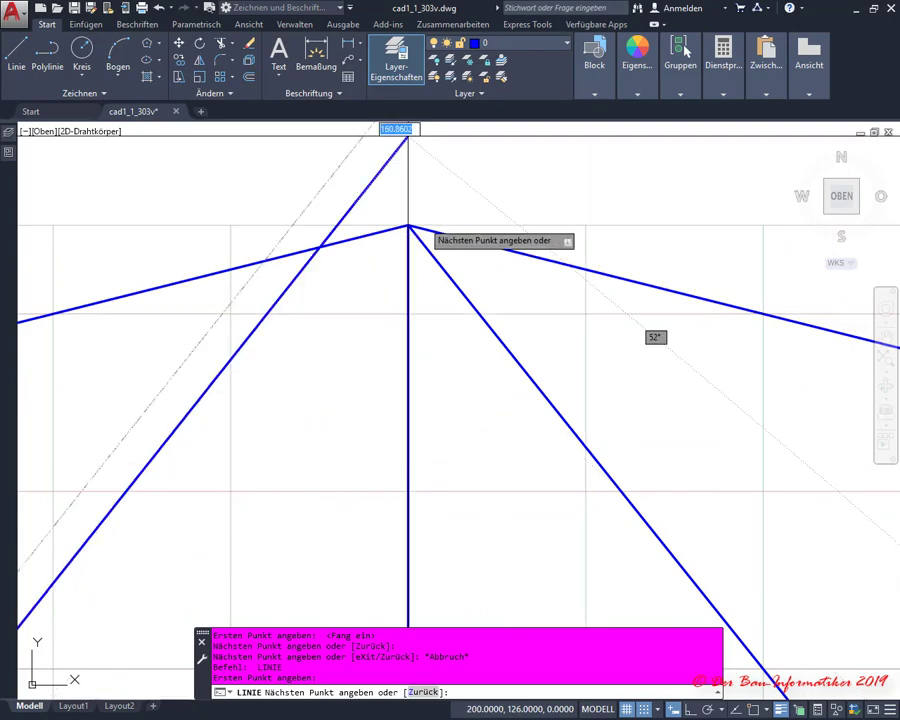
pyautogui.moveTo(407, 233); pyautogui.dragTo(450, 265, button='middle')
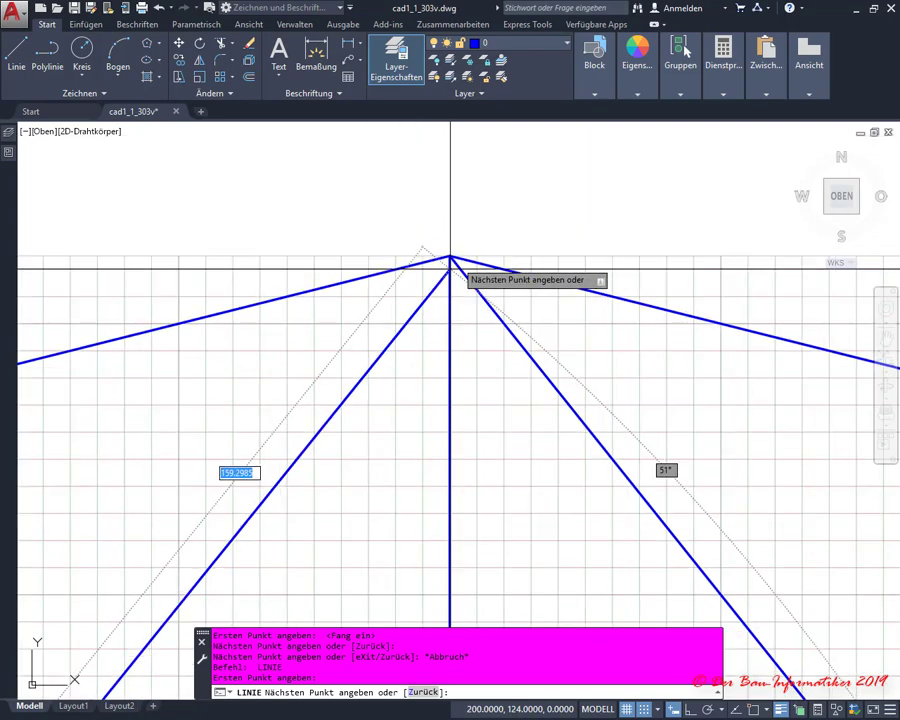
pyautogui.scroll(-2, 450, 258)
pyautogui.scroll(2, 450, 258)
pyautogui.scroll(-2, 452, 258)
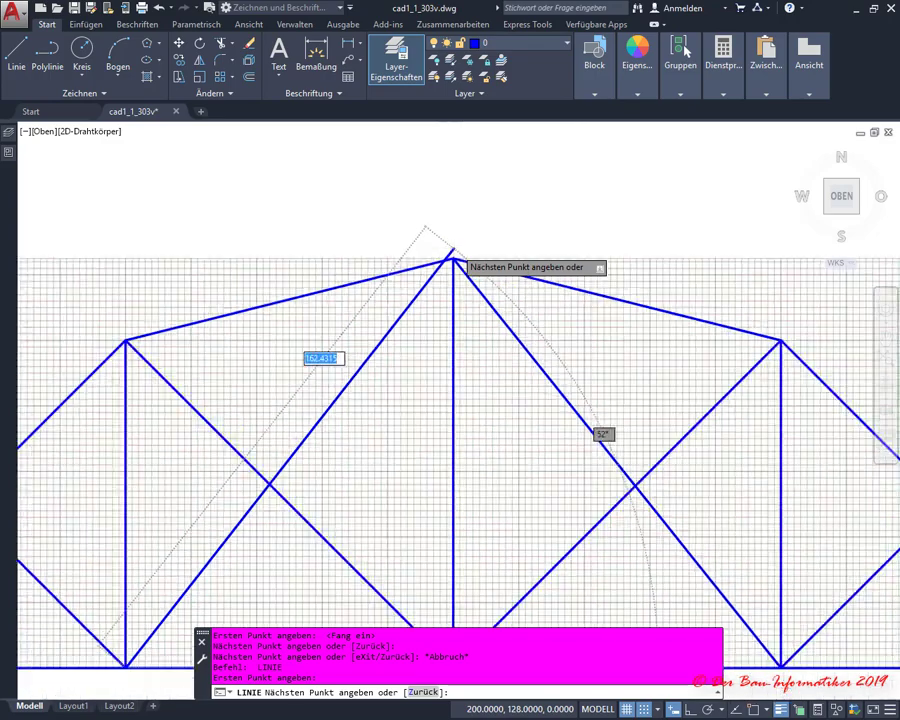
pyautogui.scroll(-3, 452, 258)
pyautogui.scroll(2, 301, 251)
pyautogui.scroll(1, 301, 251)
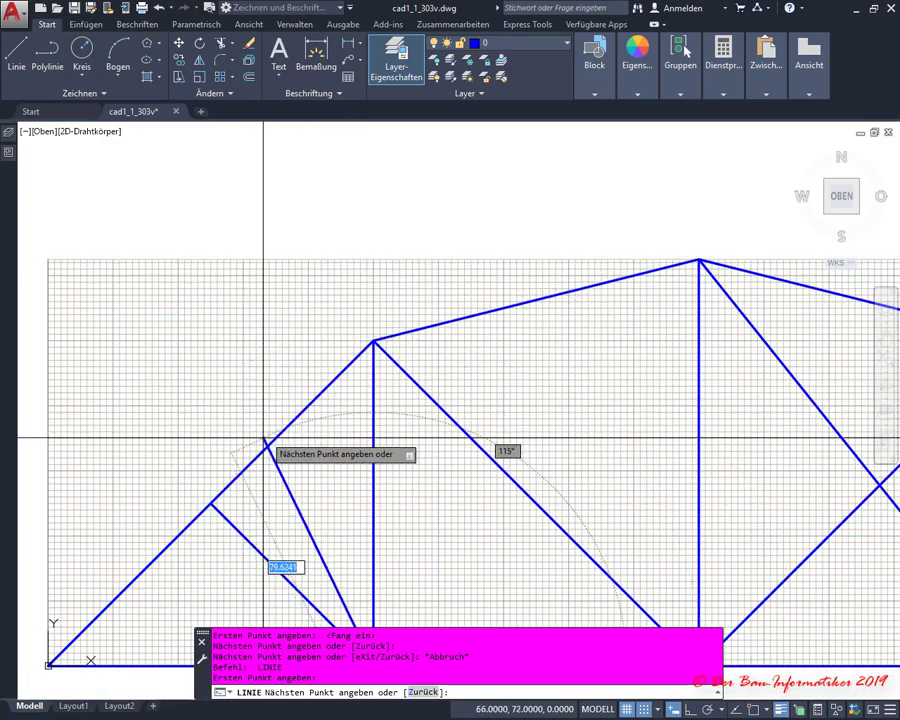
pyautogui.scroll(3, 700, 250)
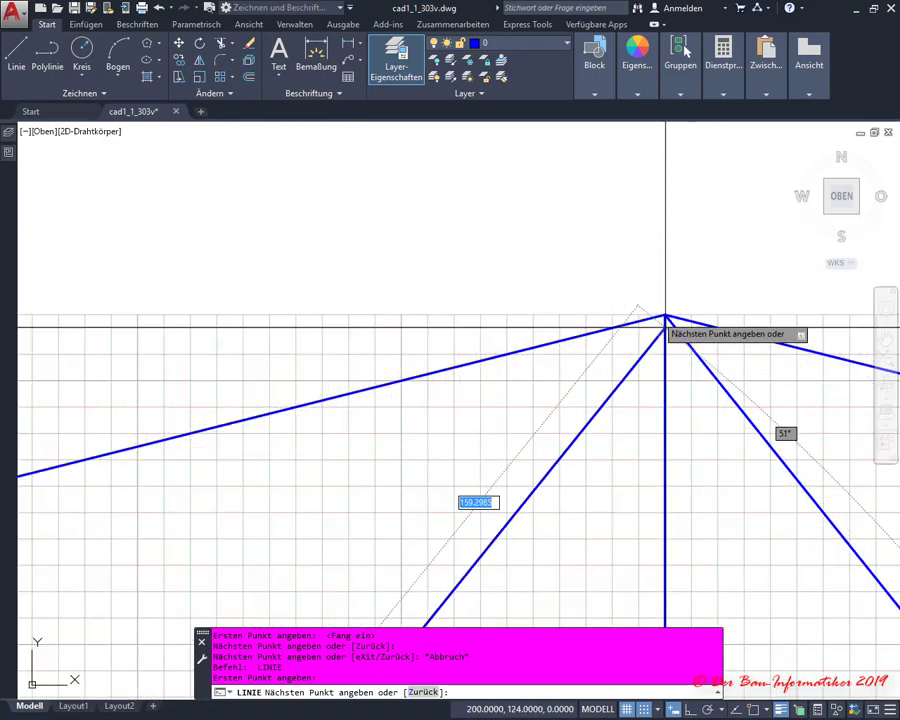
pyautogui.scroll(2, 667, 316)
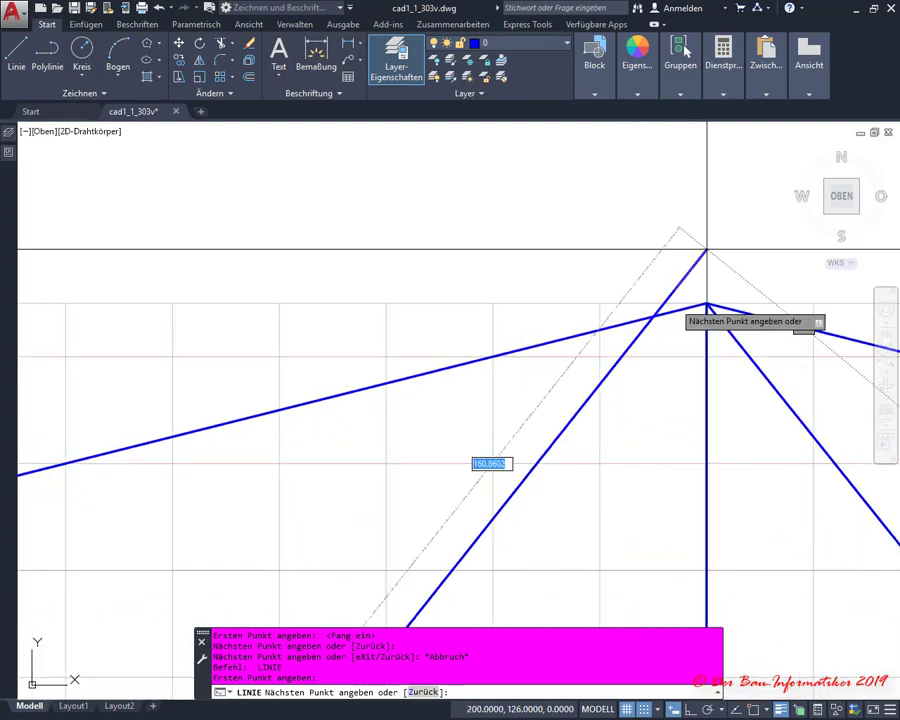
pyautogui.scroll(-1, 706, 250)
pyautogui.scroll(-2, 700, 305)
pyautogui.scroll(-2, 540, 296)
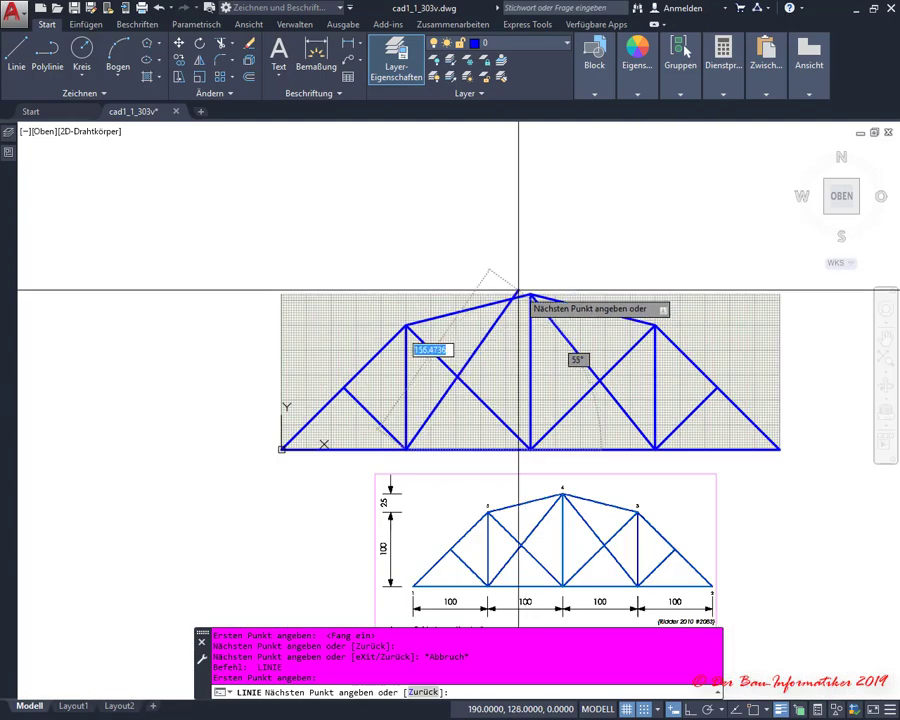
pyautogui.scroll(2, 518, 292)
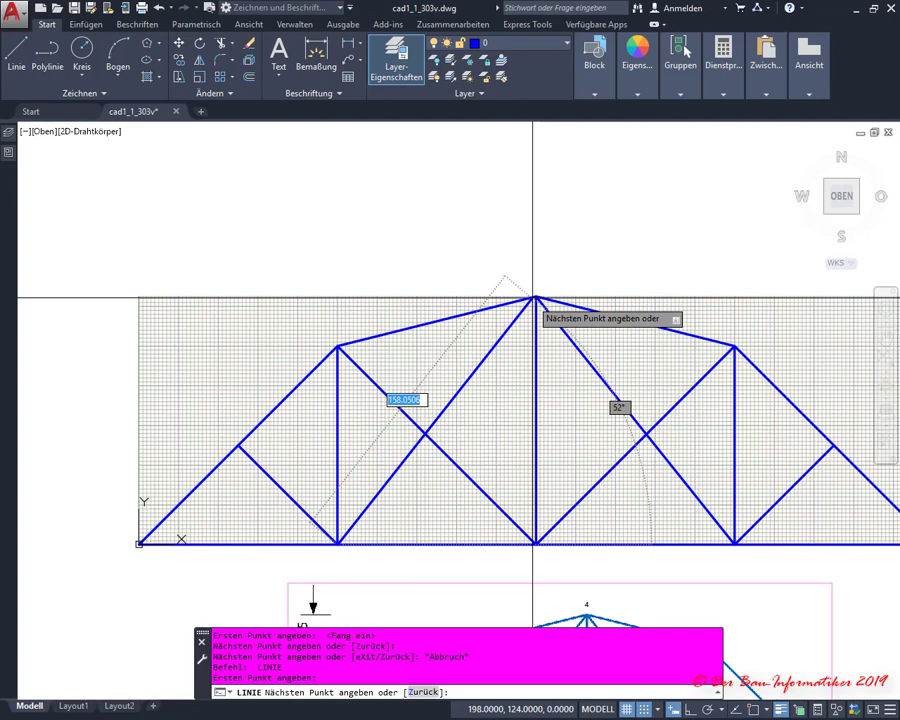
pyautogui.write('100')
pyautogui.press('Tab')
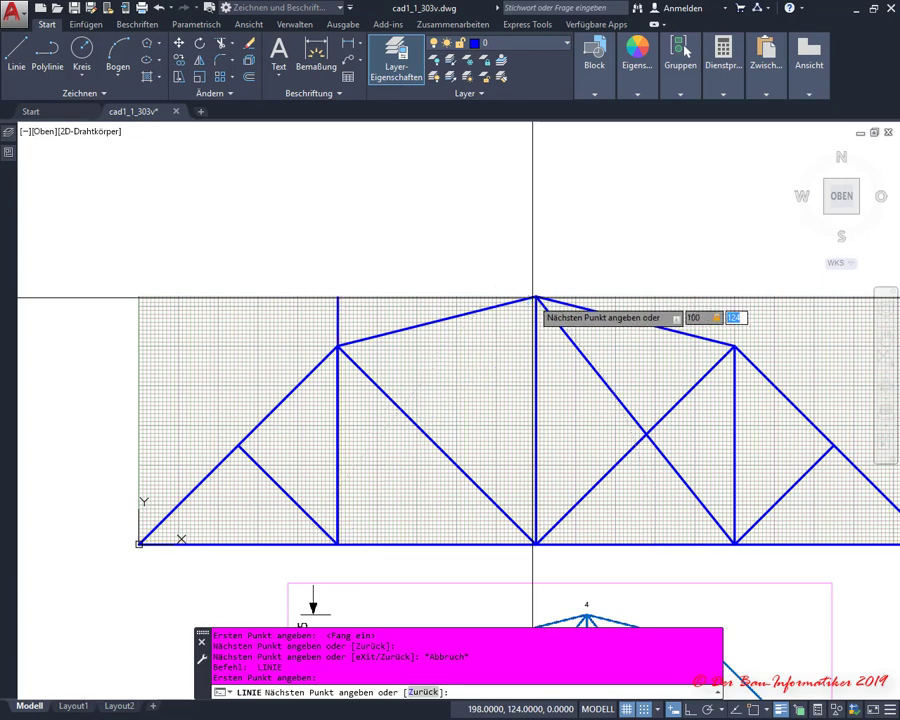
pyautogui.write('1')
pyautogui.write('25')
pyautogui.press('Return')
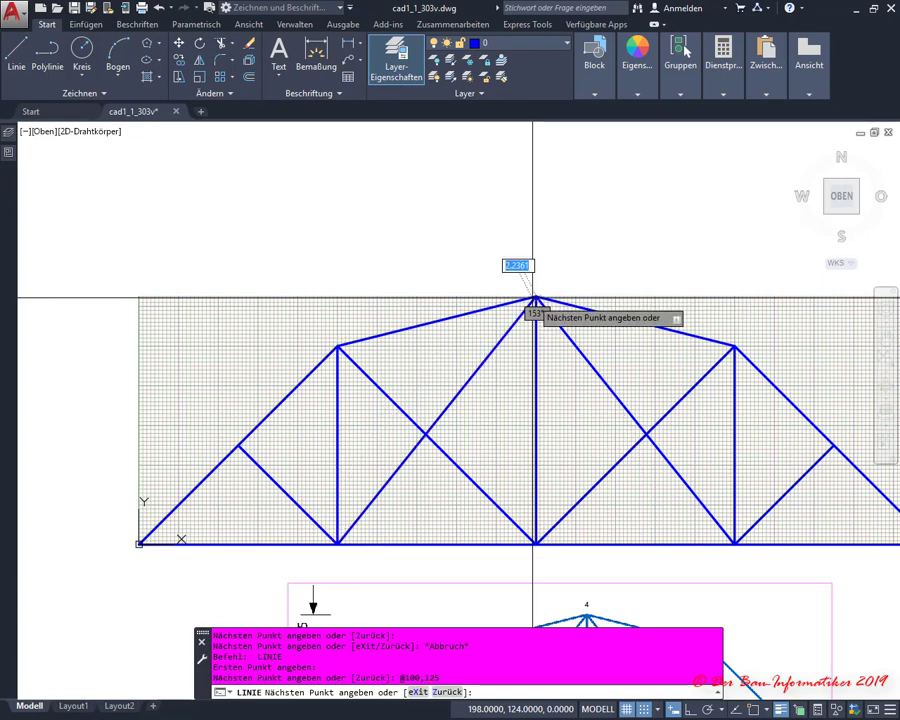
pyautogui.press('Escape')
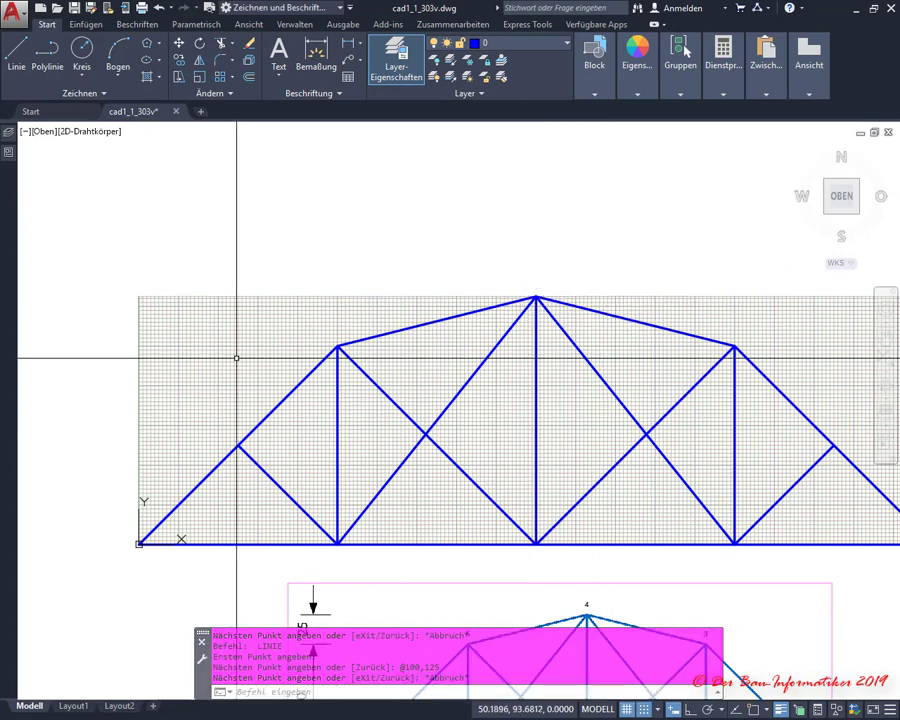
# Zoom out to show the whole blue truss alongside the reference sheet
pyautogui.scroll(-2, 231, 352)
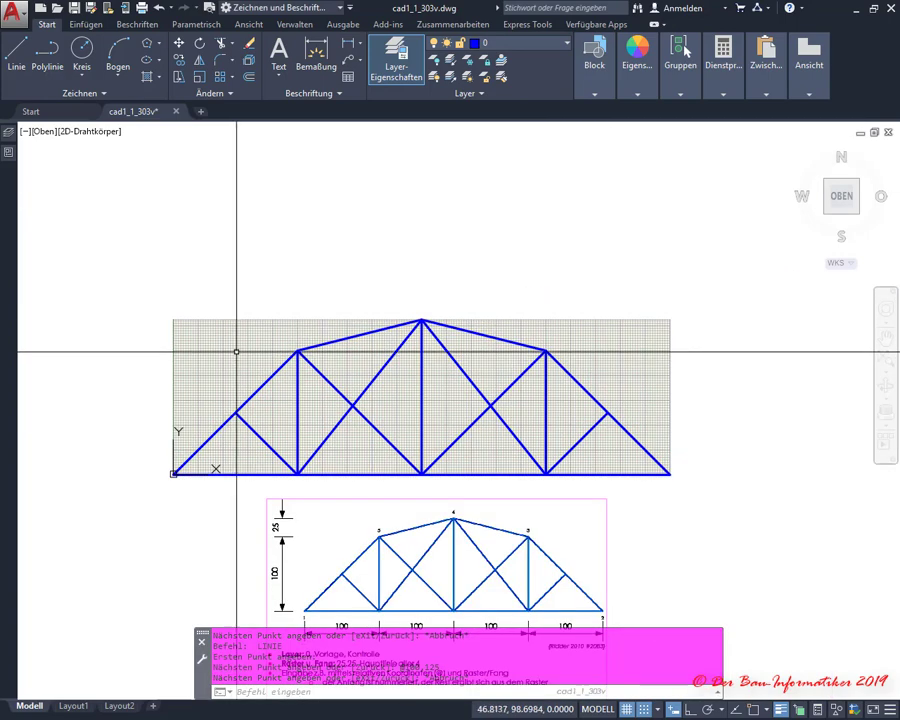
pyautogui.scroll(-1, 320, 474)
pyautogui.scroll(1, 378, 536)
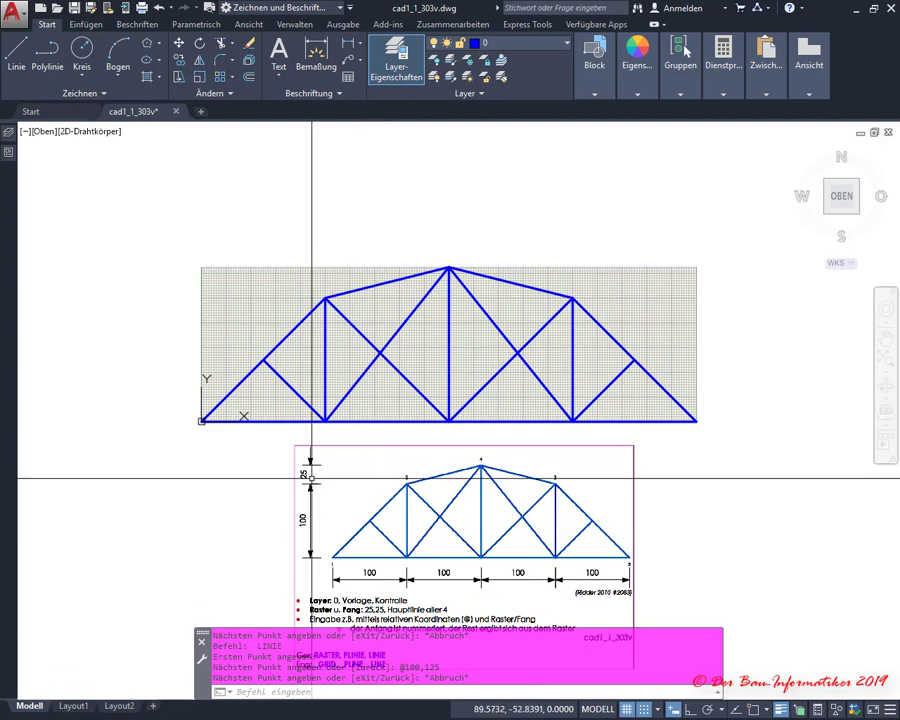